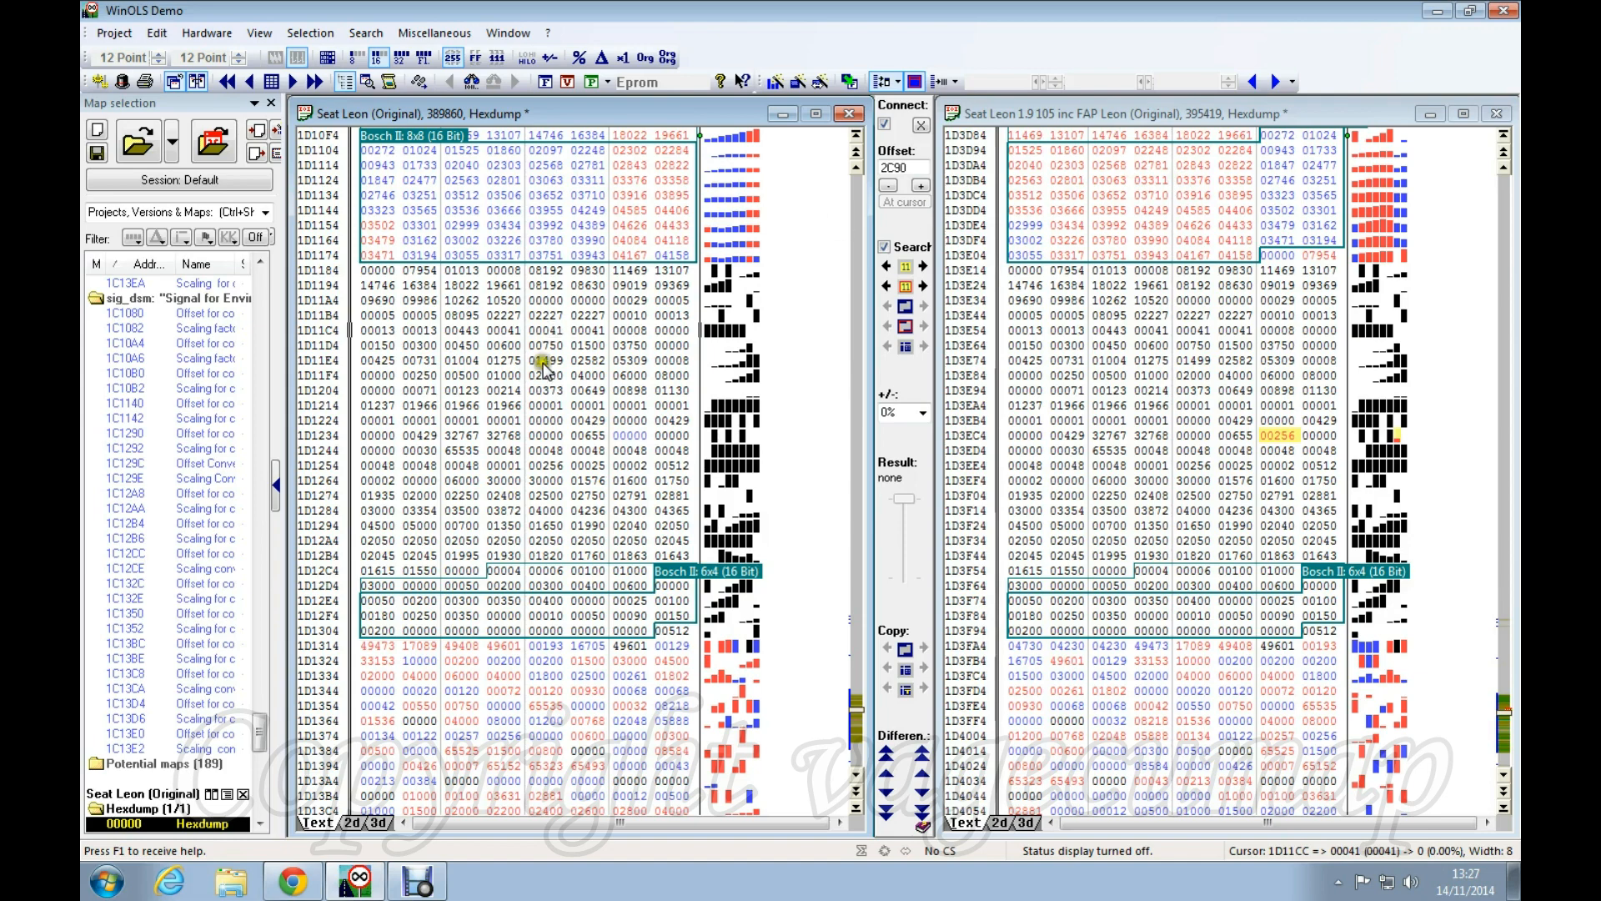
Step: Compare the data block starting at 1D1184 in the Seat Leon dump with the block starting at 1D3E14 in the FAP dump
{"action": "left_click", "coordinate": [543, 332]}
{"action": "scroll", "coordinate": [543, 332], "scroll_direction": "down", "scroll_amount": 2}
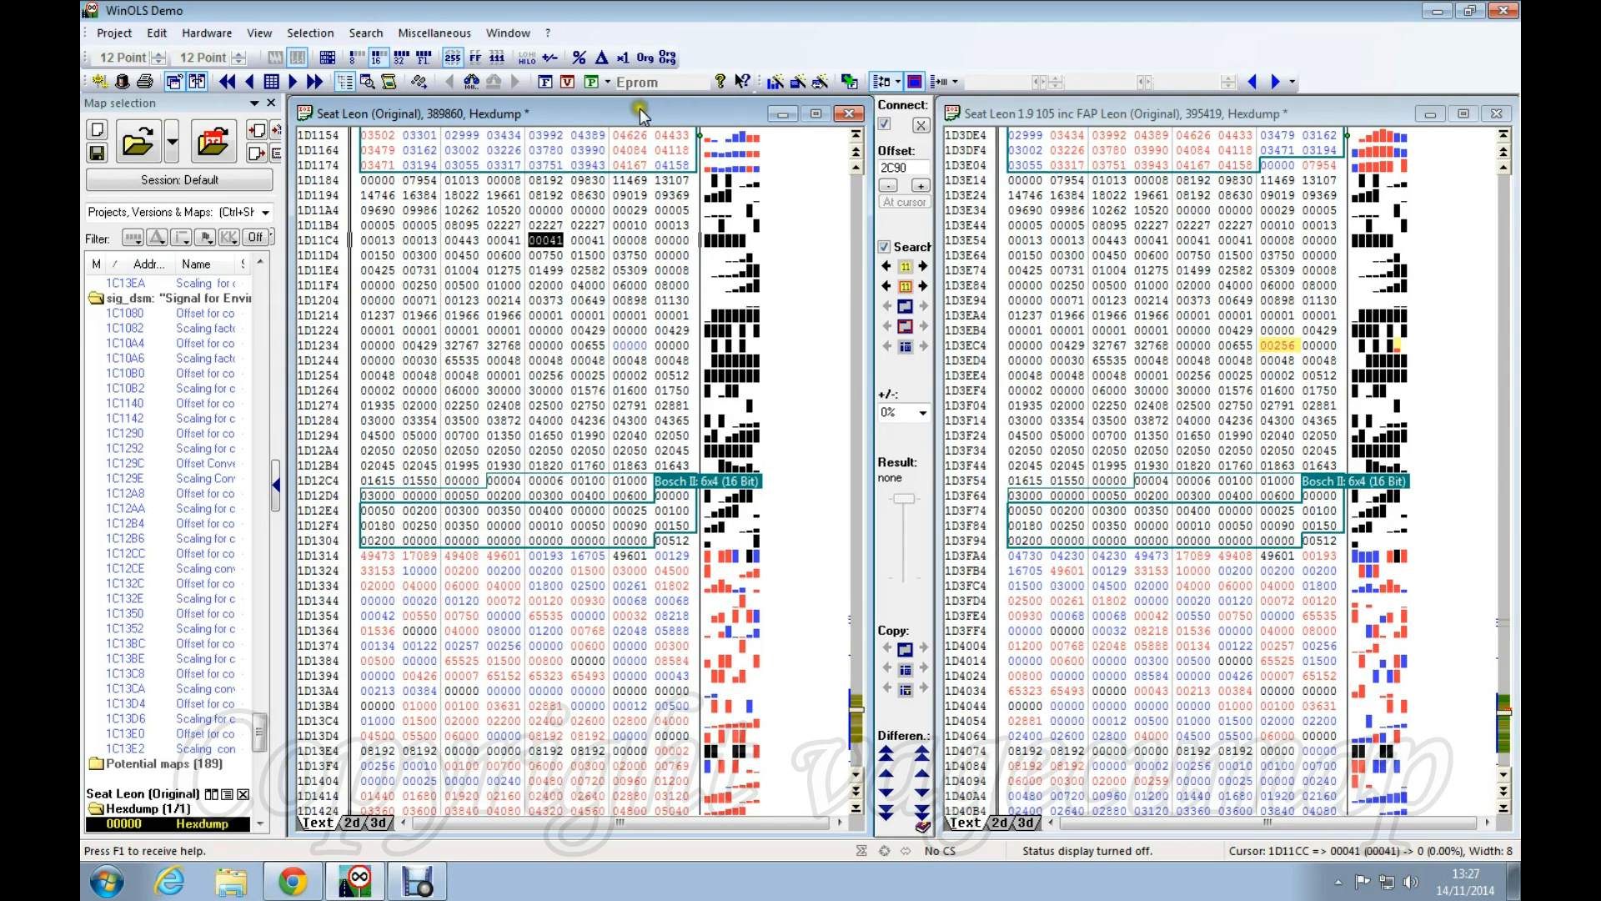
{"action": "scroll", "coordinate": [634, 229], "scroll_direction": "down", "scroll_amount": 1}
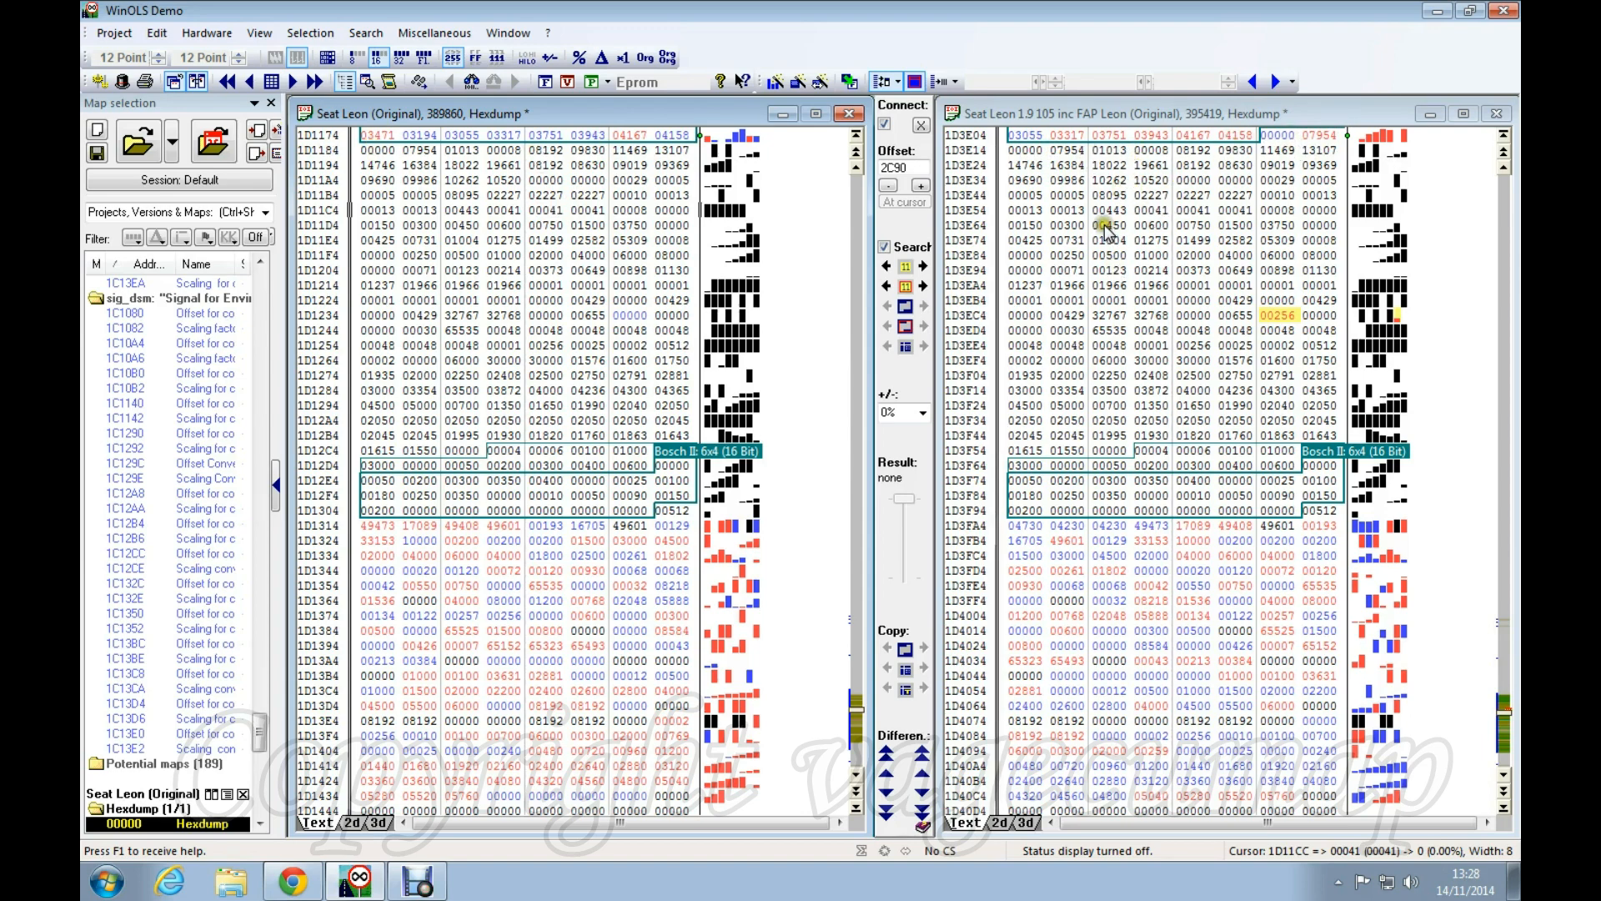
{"action": "left_click", "coordinate": [1025, 151]}
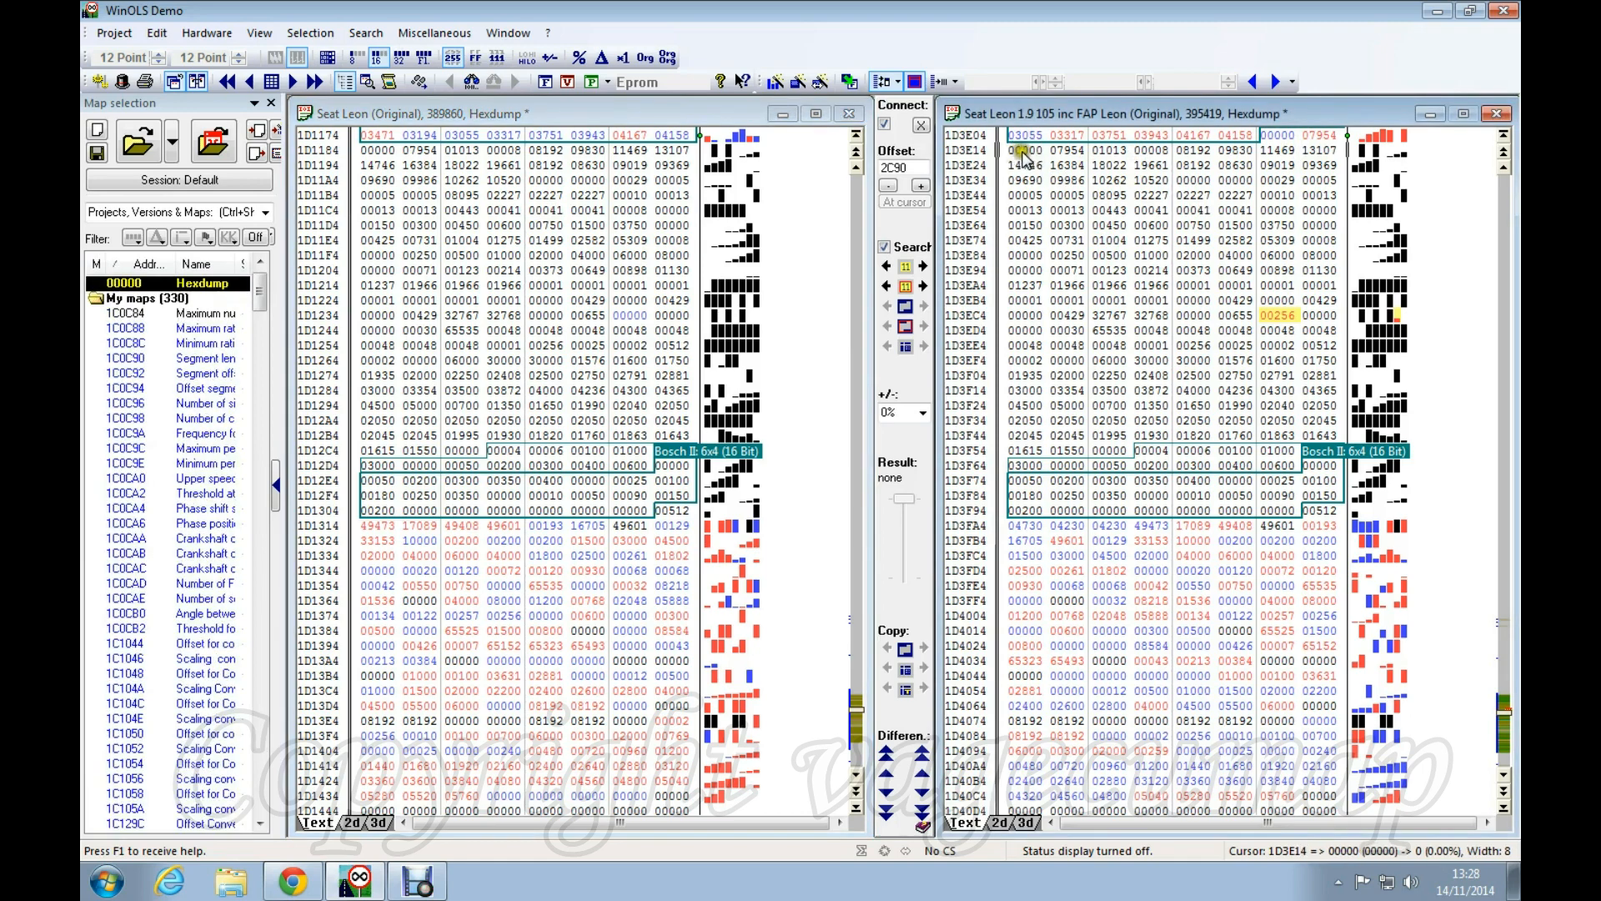
{"action": "left_click", "coordinate": [377, 151]}
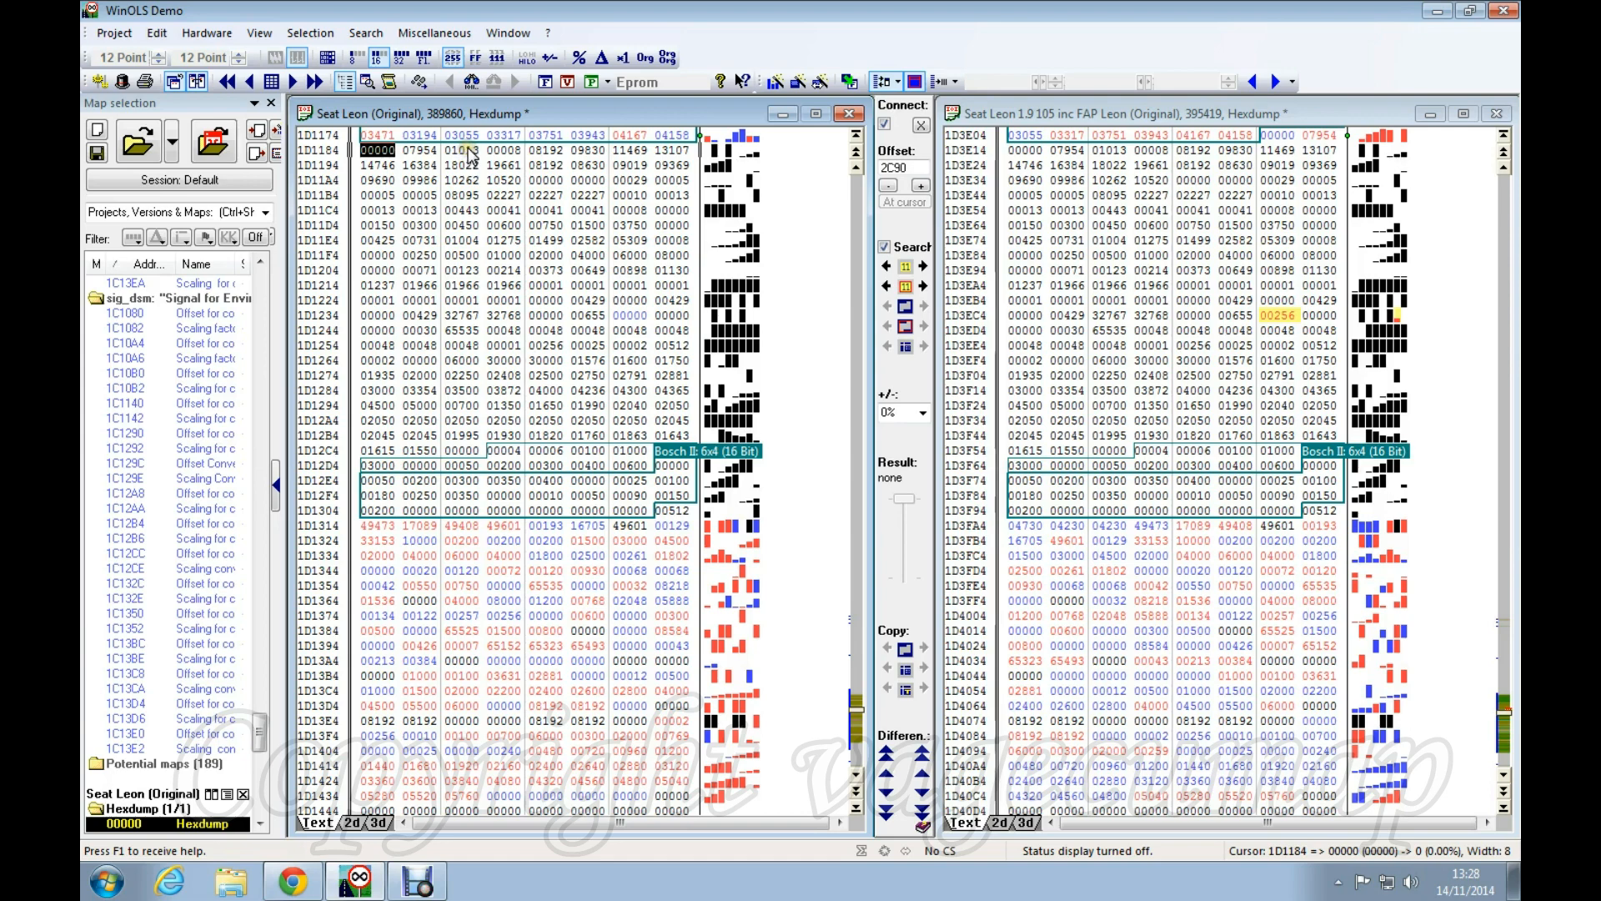
{"action": "left_click", "coordinate": [505, 151]}
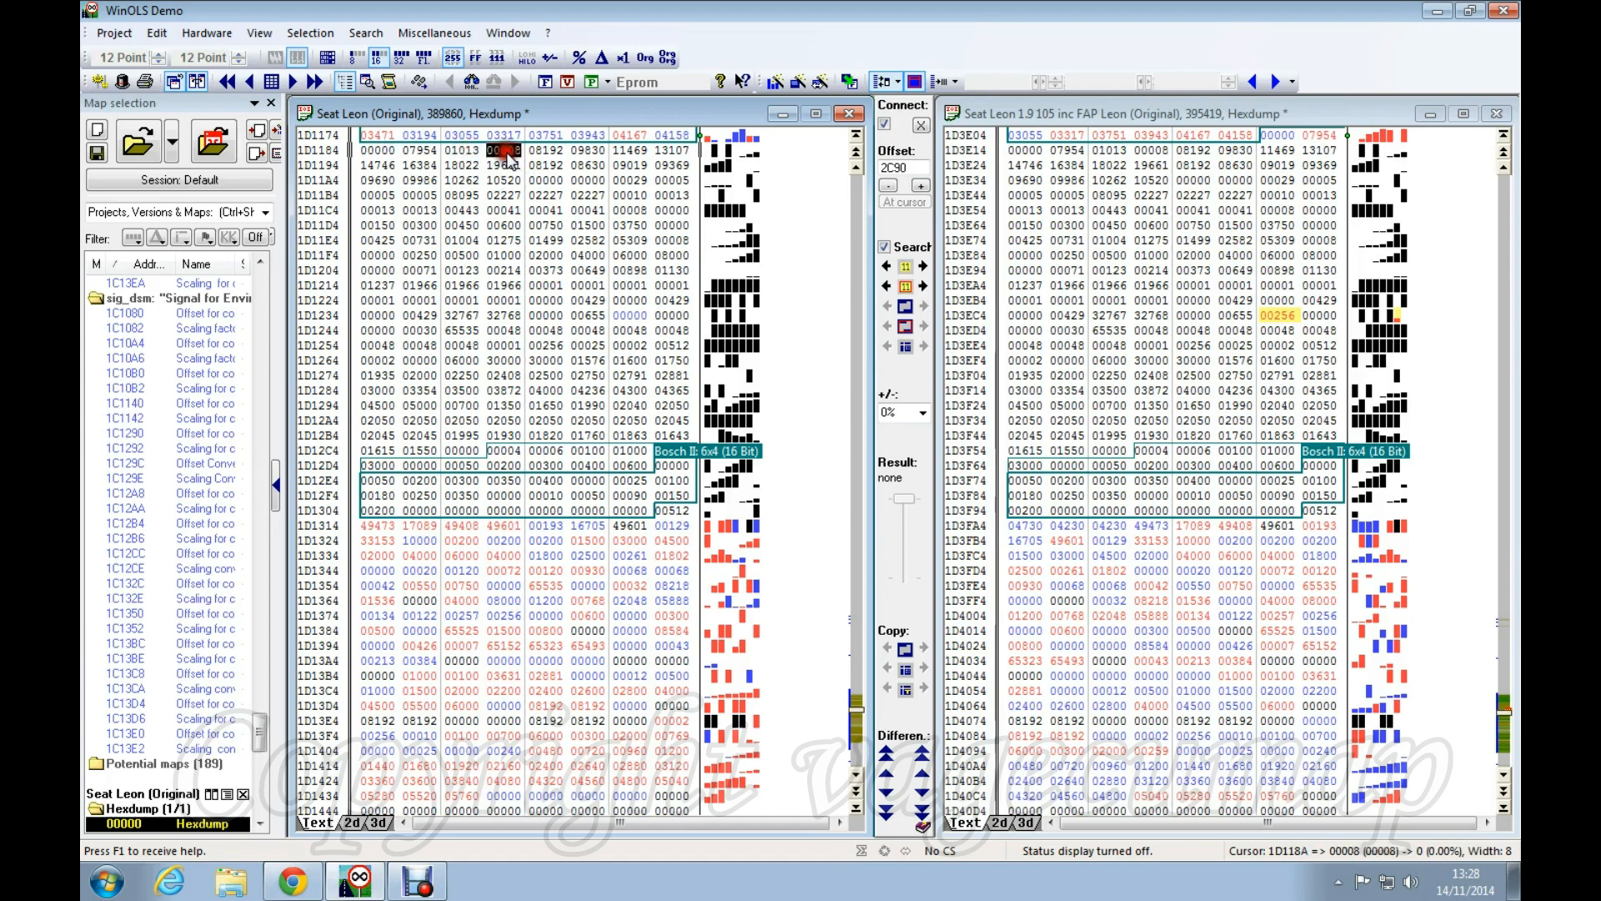
{"action": "left_click", "coordinate": [1154, 150]}
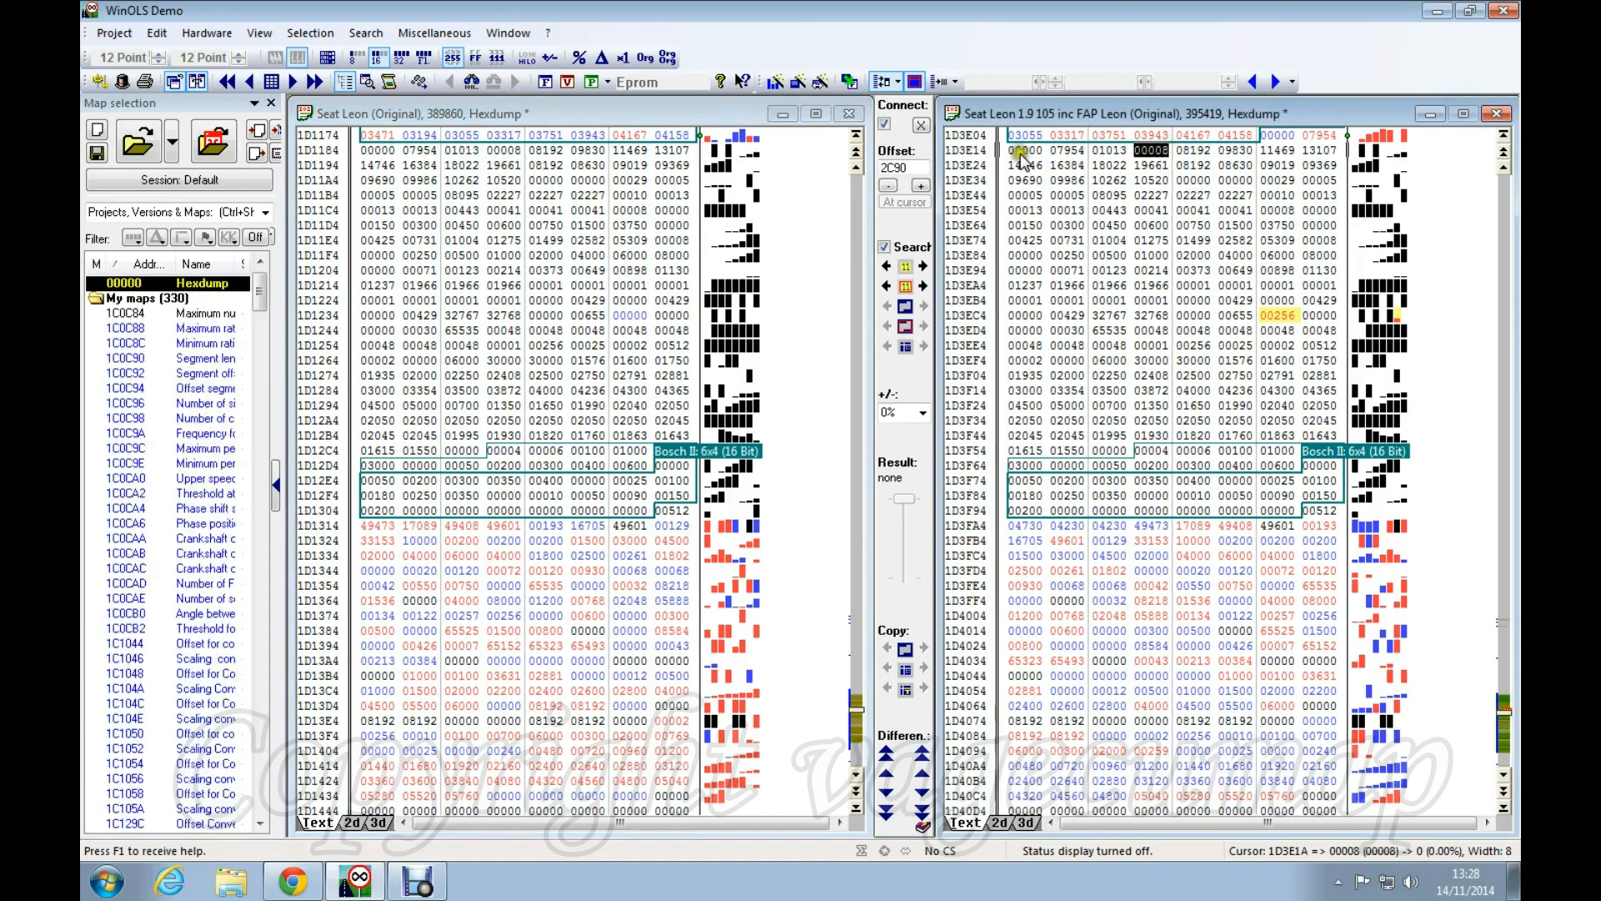
Step: Highlight the matching block from 1D3E14 to 1D3F58 in the FAP dump, and clear the selection
{"action": "left_click_drag", "start_coordinate": [1021, 150], "coordinate": [1285, 271]}
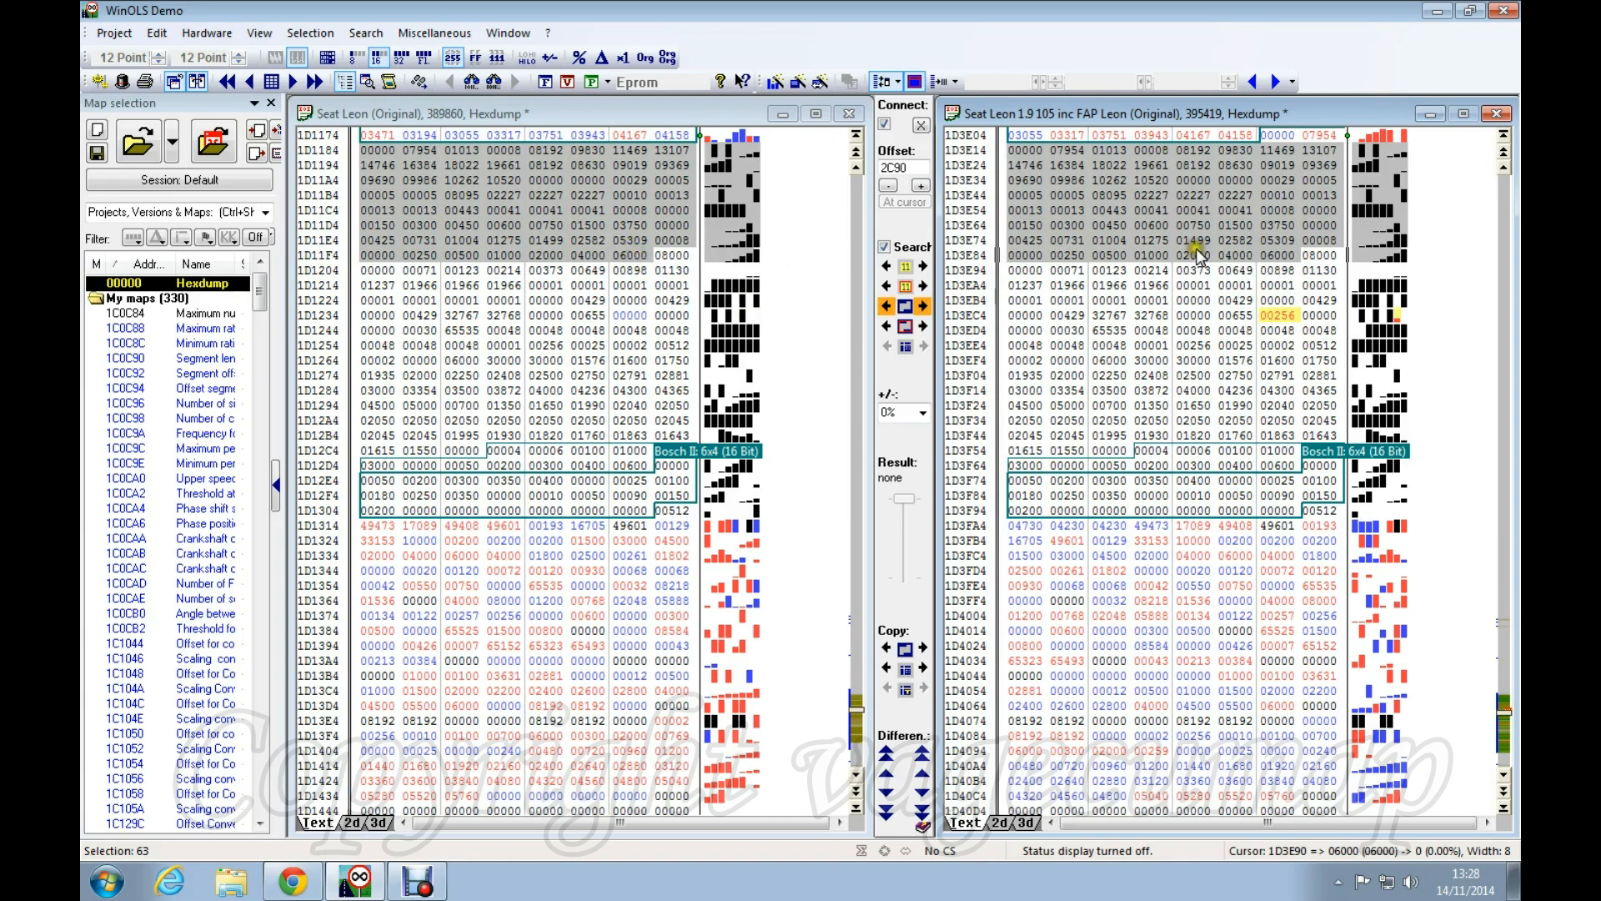
{"action": "left_click_drag", "start_coordinate": [1275, 256], "coordinate": [1118, 454]}
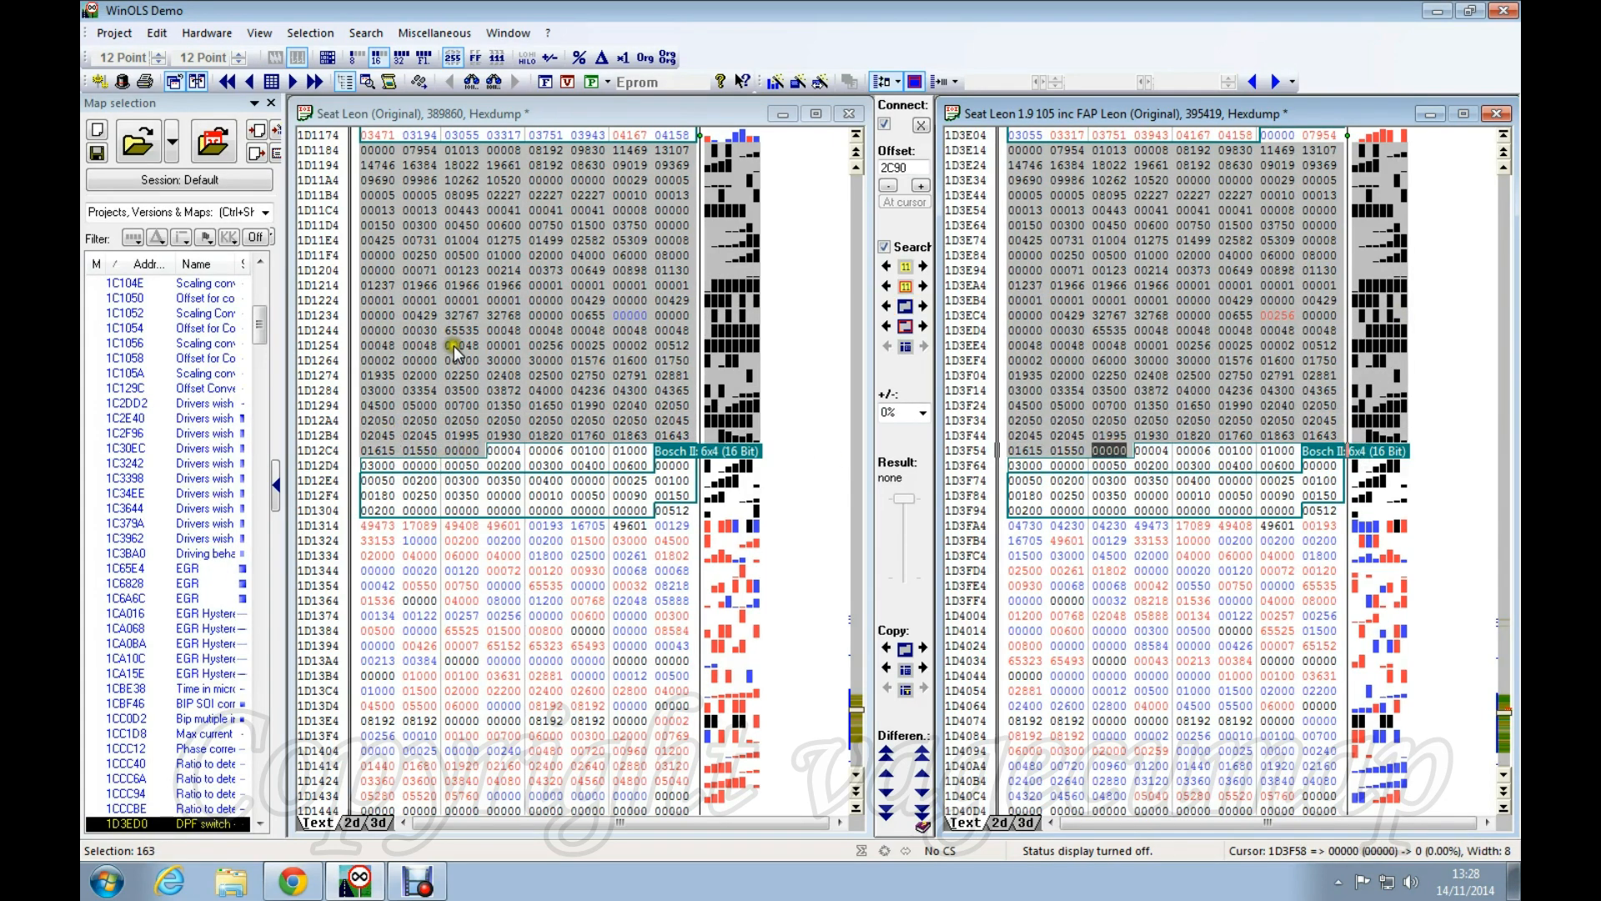
{"action": "key", "text": "Escape"}
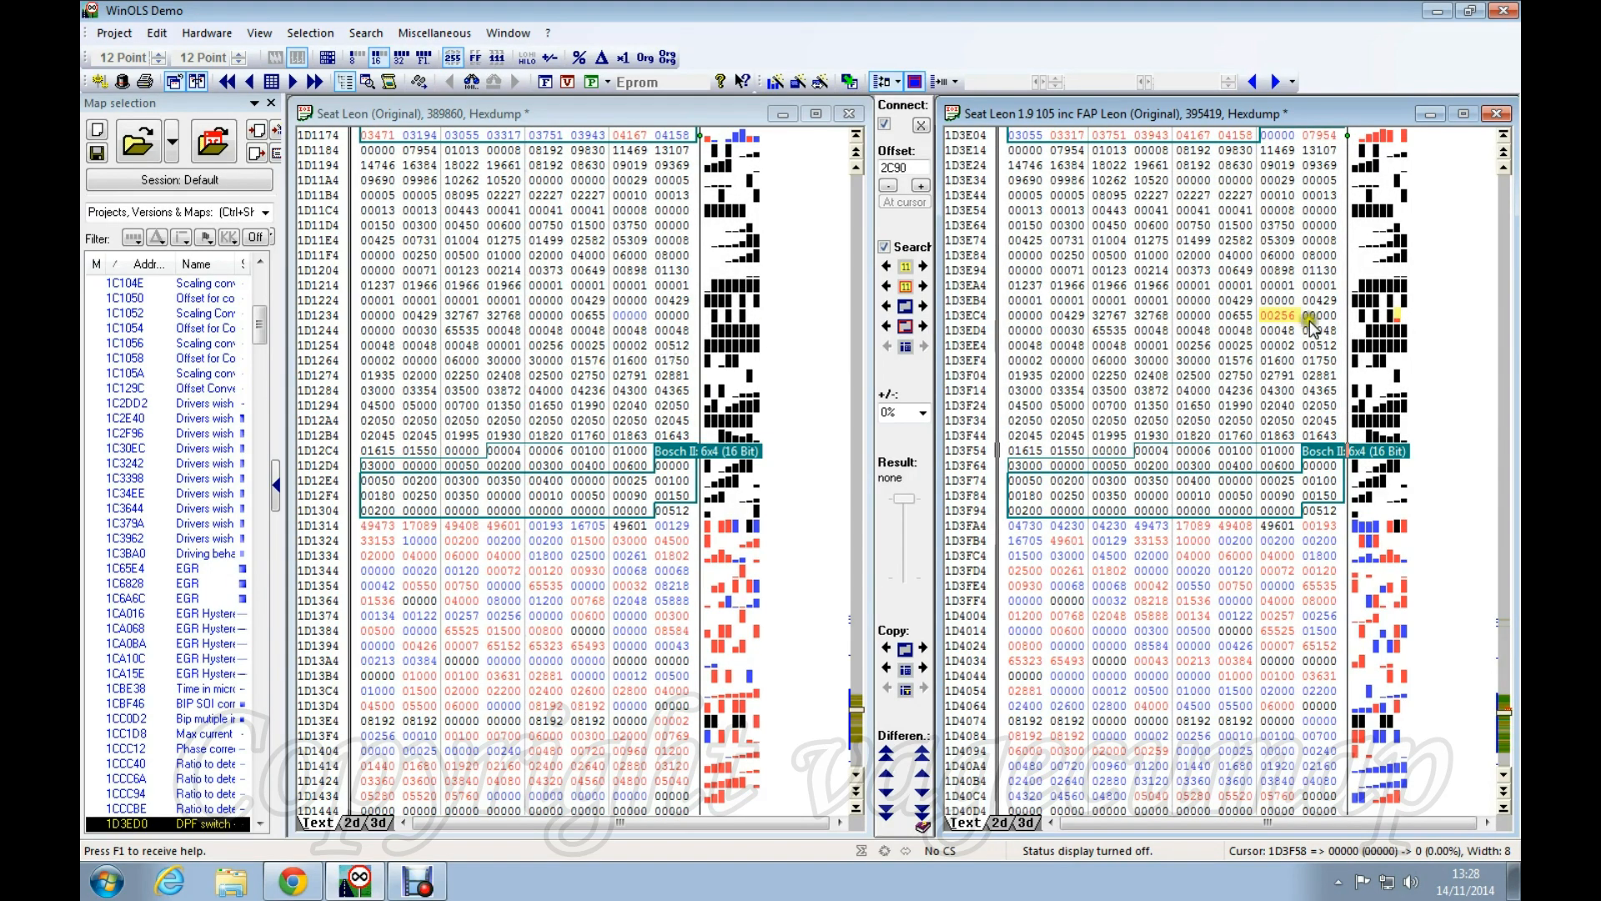
Step: Compare the DPF switch cell at 1D3ED0 in the FAP dump with the corresponding cell at 1D1240 in the Seat Leon dump
{"action": "left_click", "coordinate": [1276, 316]}
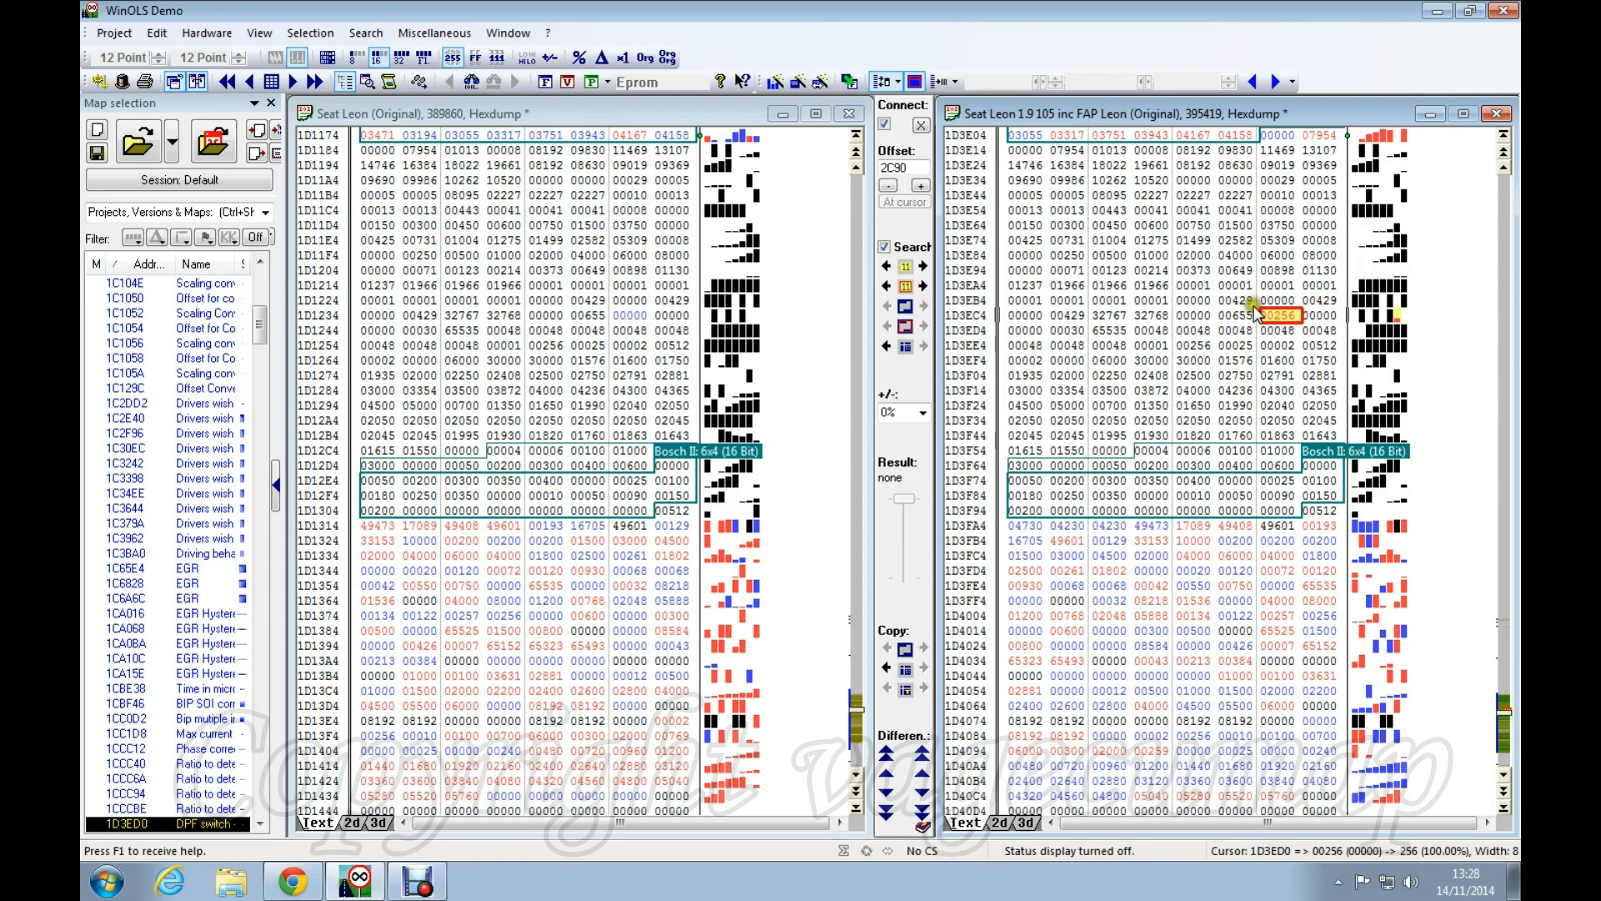
{"action": "left_click", "coordinate": [631, 316]}
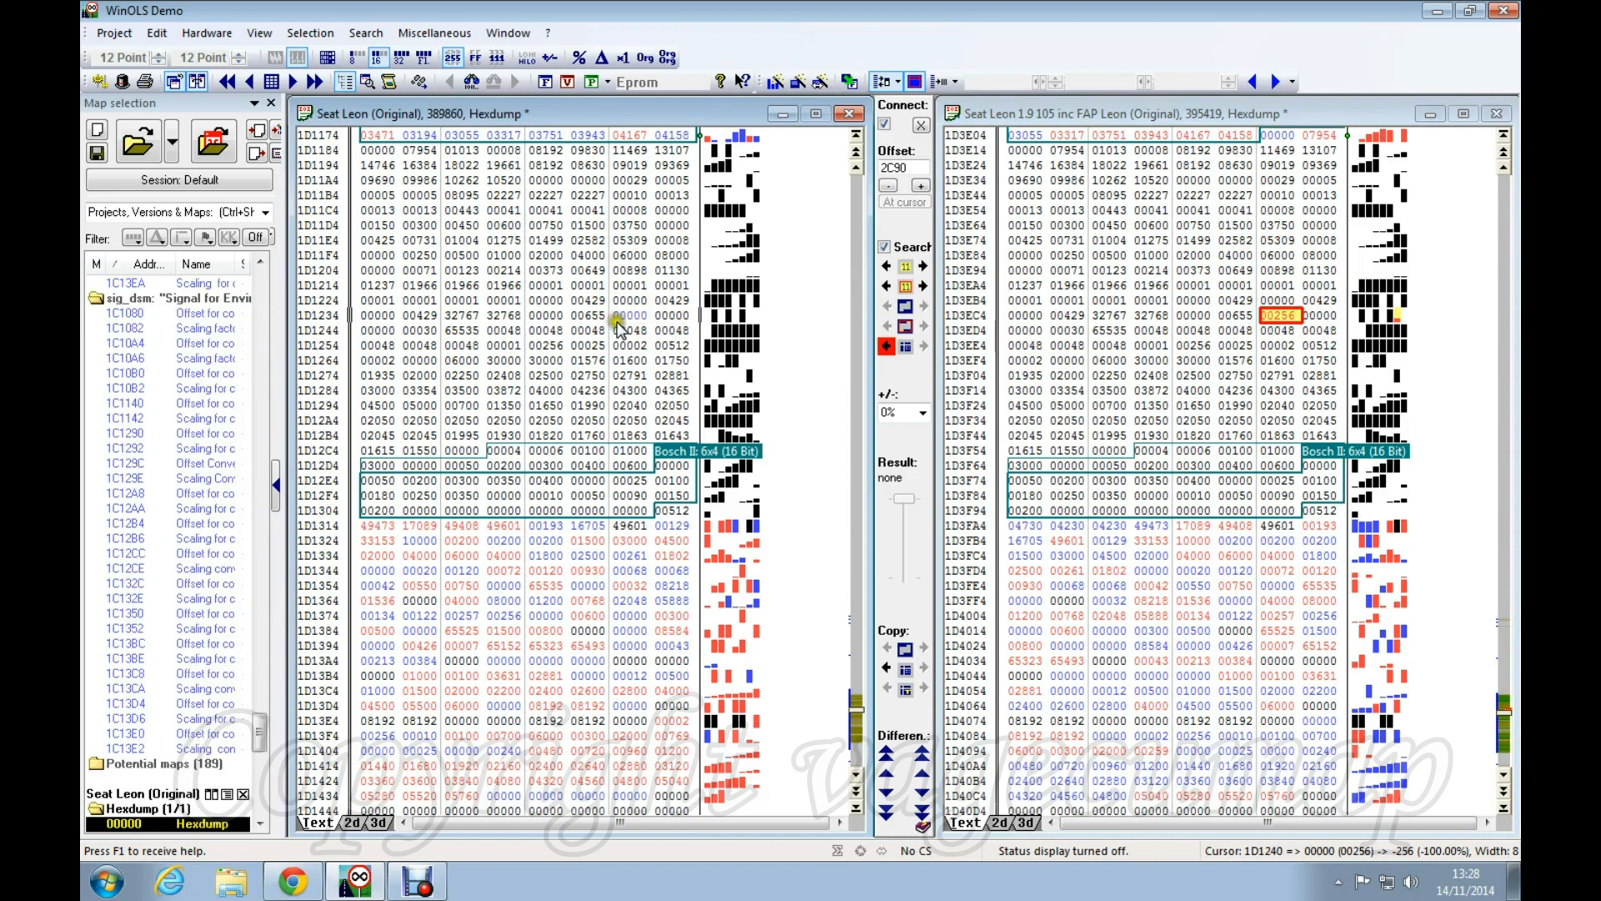
{"action": "left_click", "coordinate": [1274, 316]}
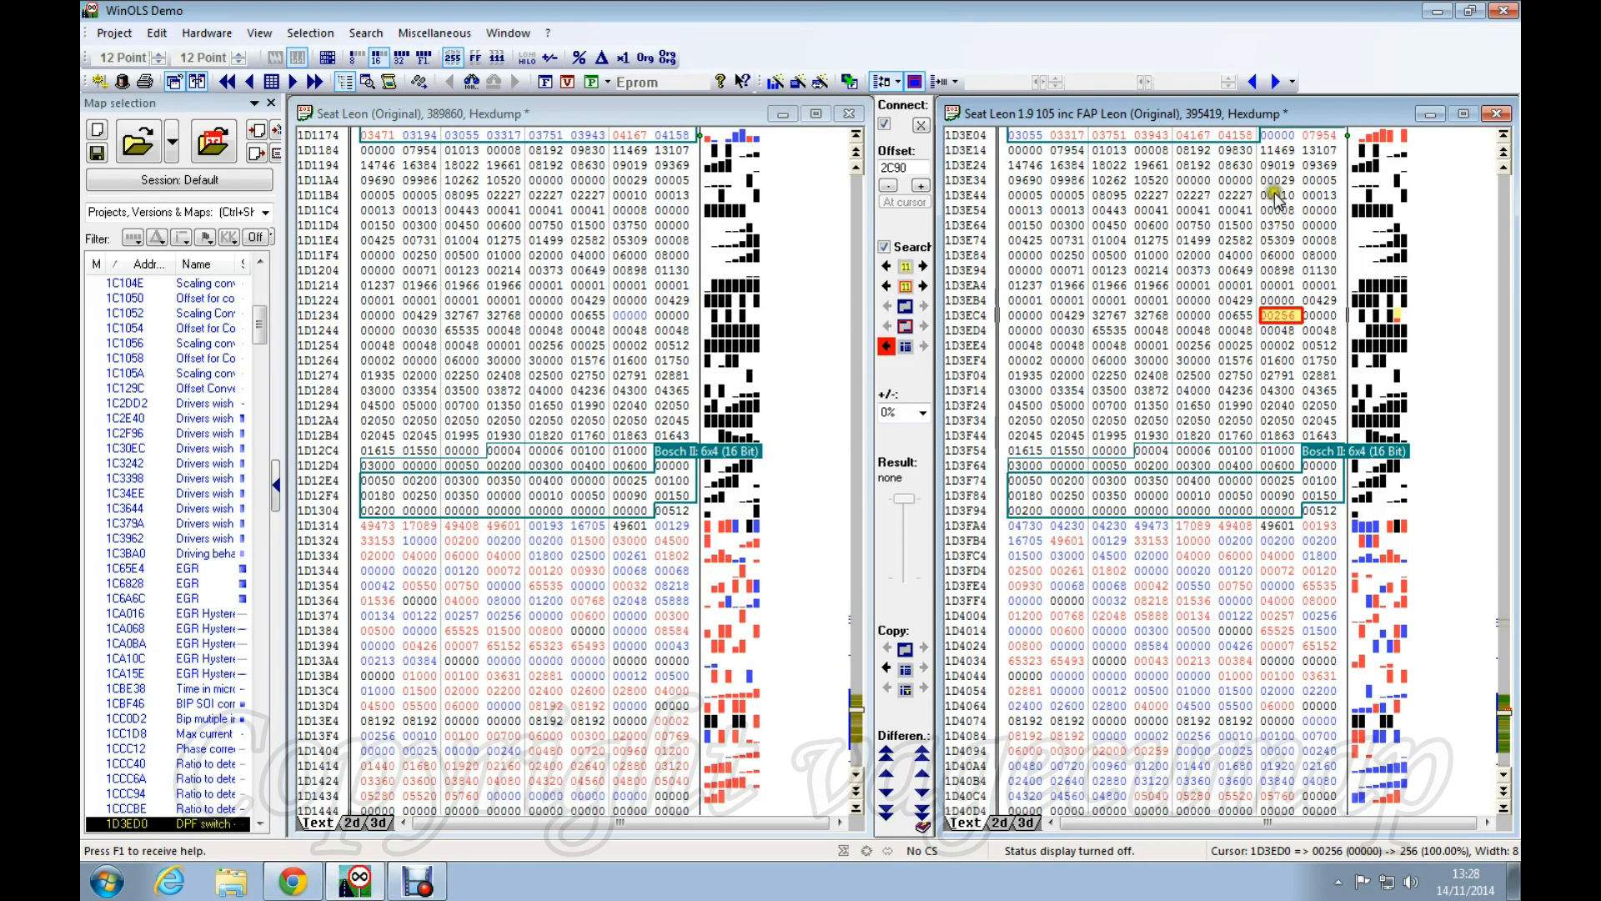
{"action": "double_click", "coordinate": [1288, 317]}
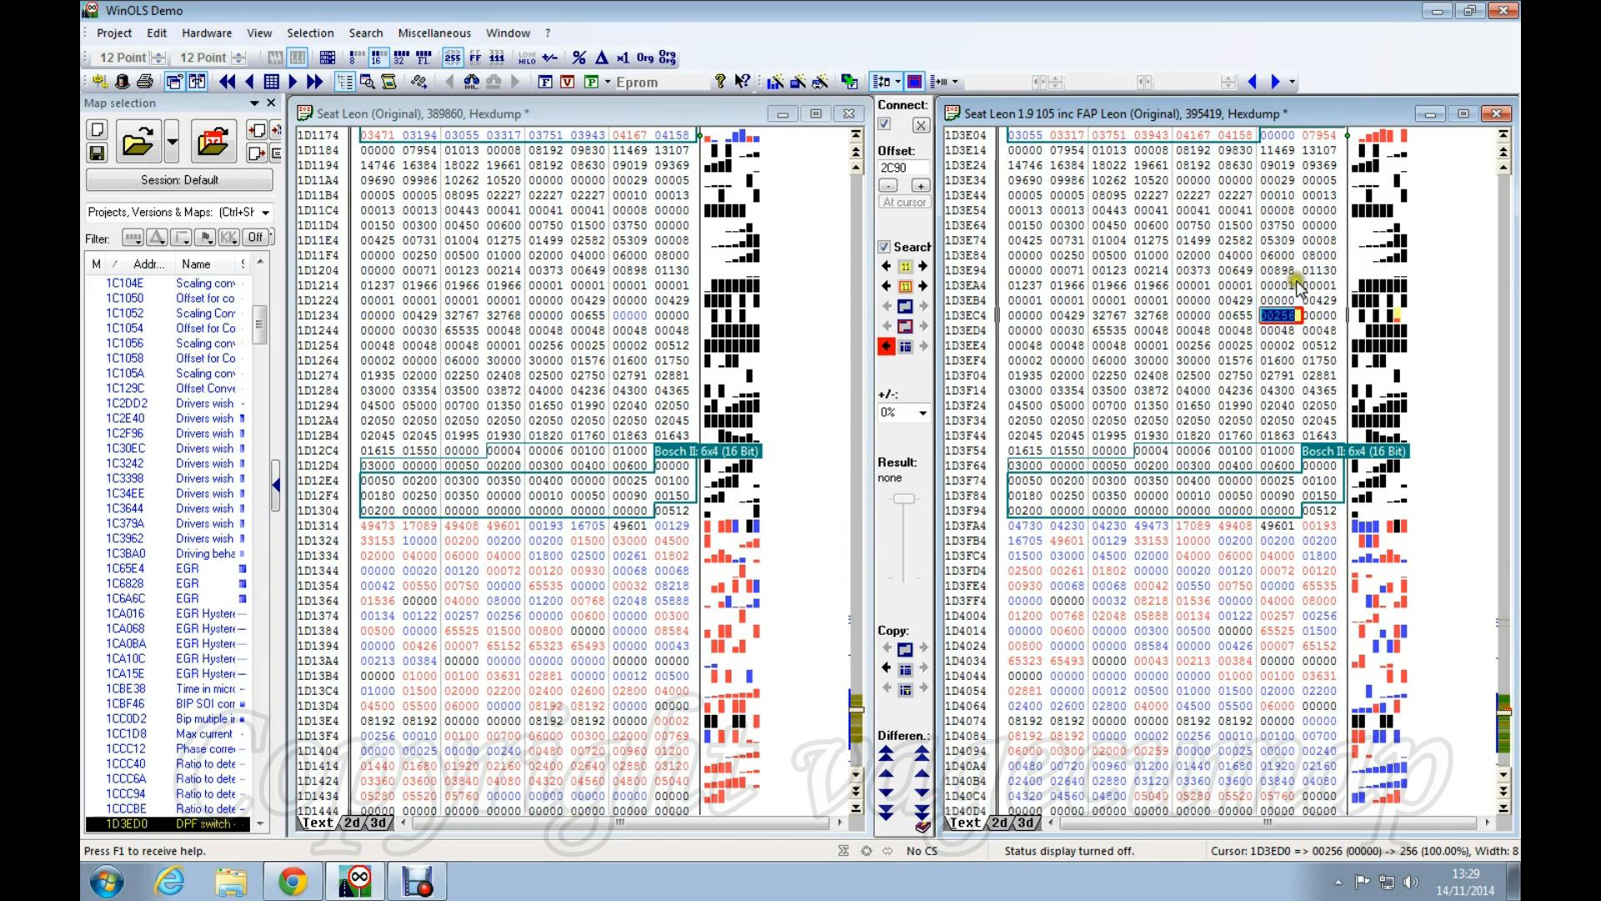
{"action": "left_click", "coordinate": [627, 316]}
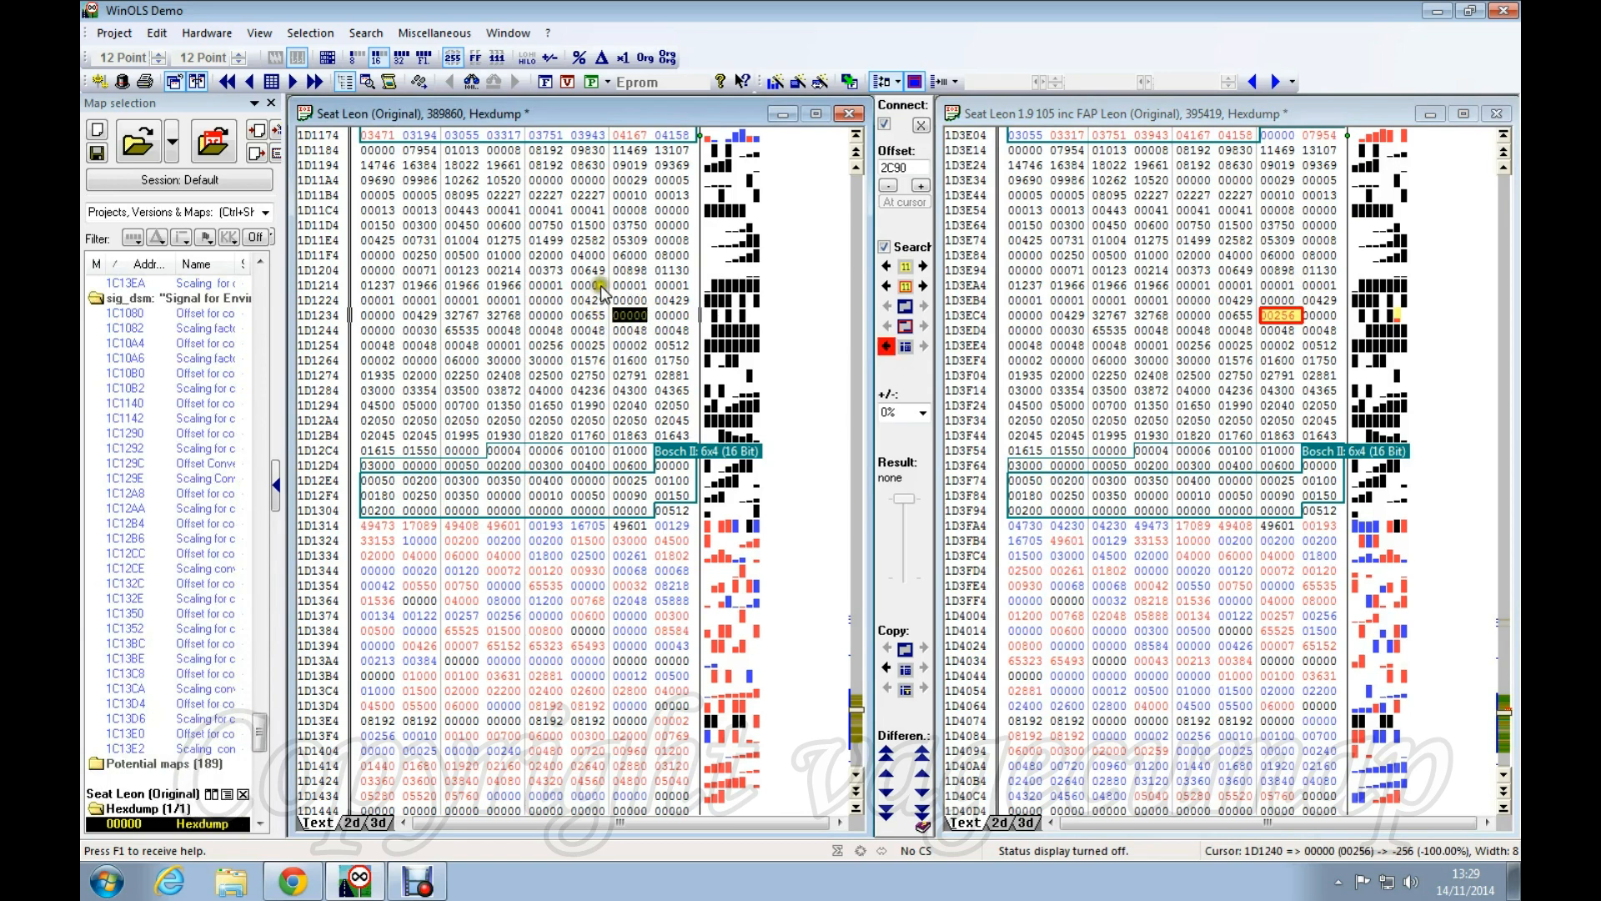
{"action": "left_click", "coordinate": [632, 317]}
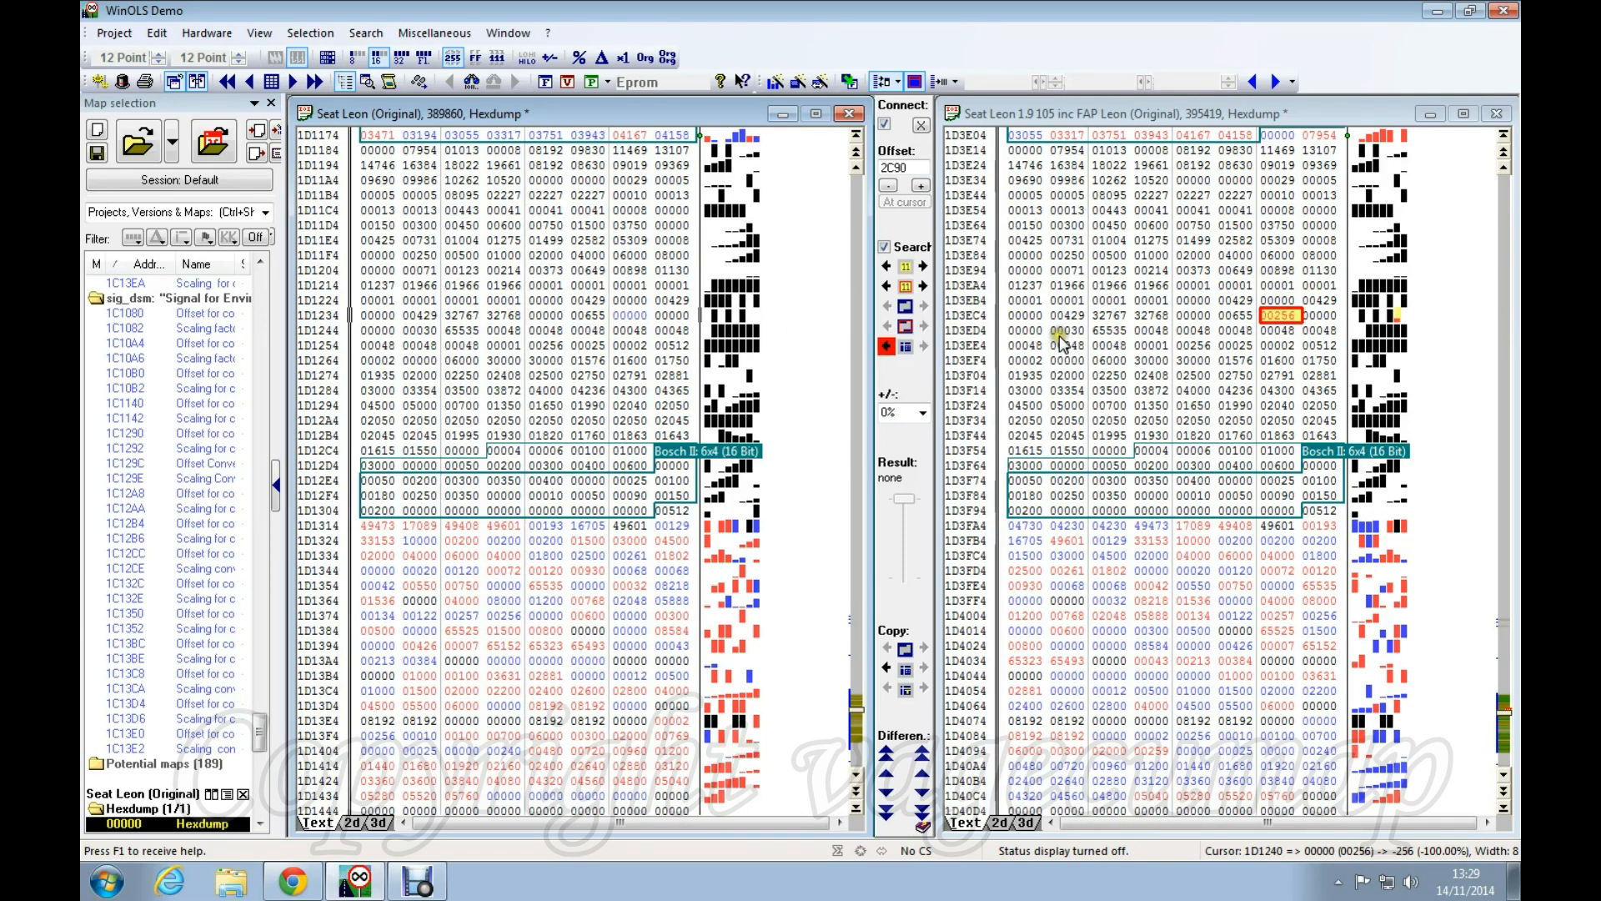
{"action": "left_click", "coordinate": [1273, 319]}
{"action": "right_click", "coordinate": [1280, 320]}
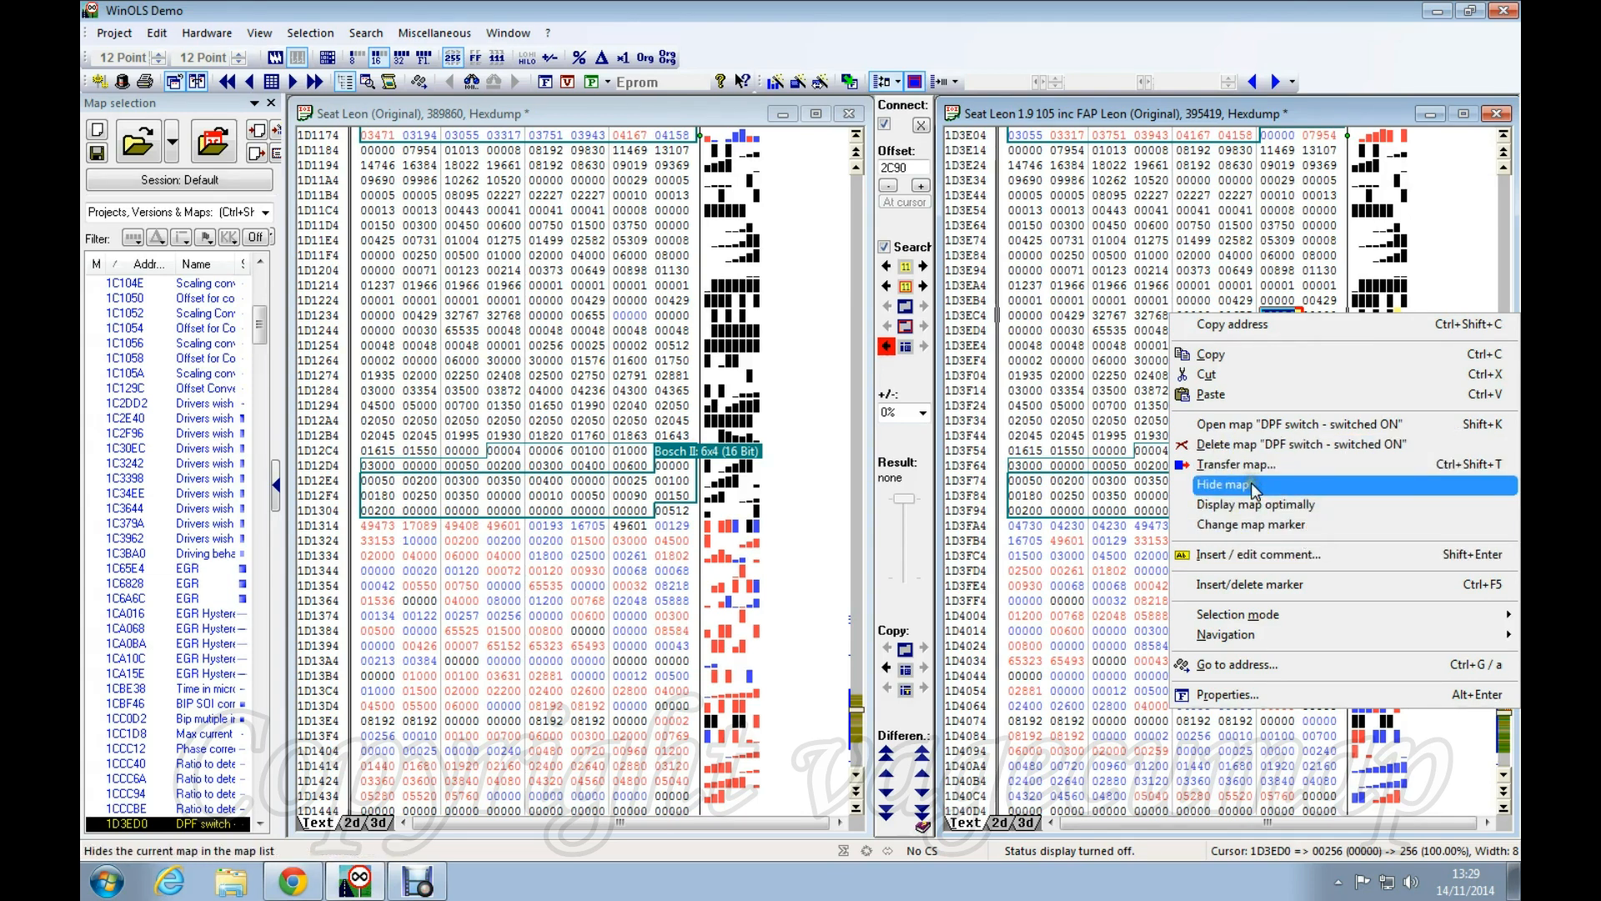
{"action": "left_click", "coordinate": [550, 324]}
{"action": "left_click", "coordinate": [630, 317]}
{"action": "right_click", "coordinate": [631, 317]}
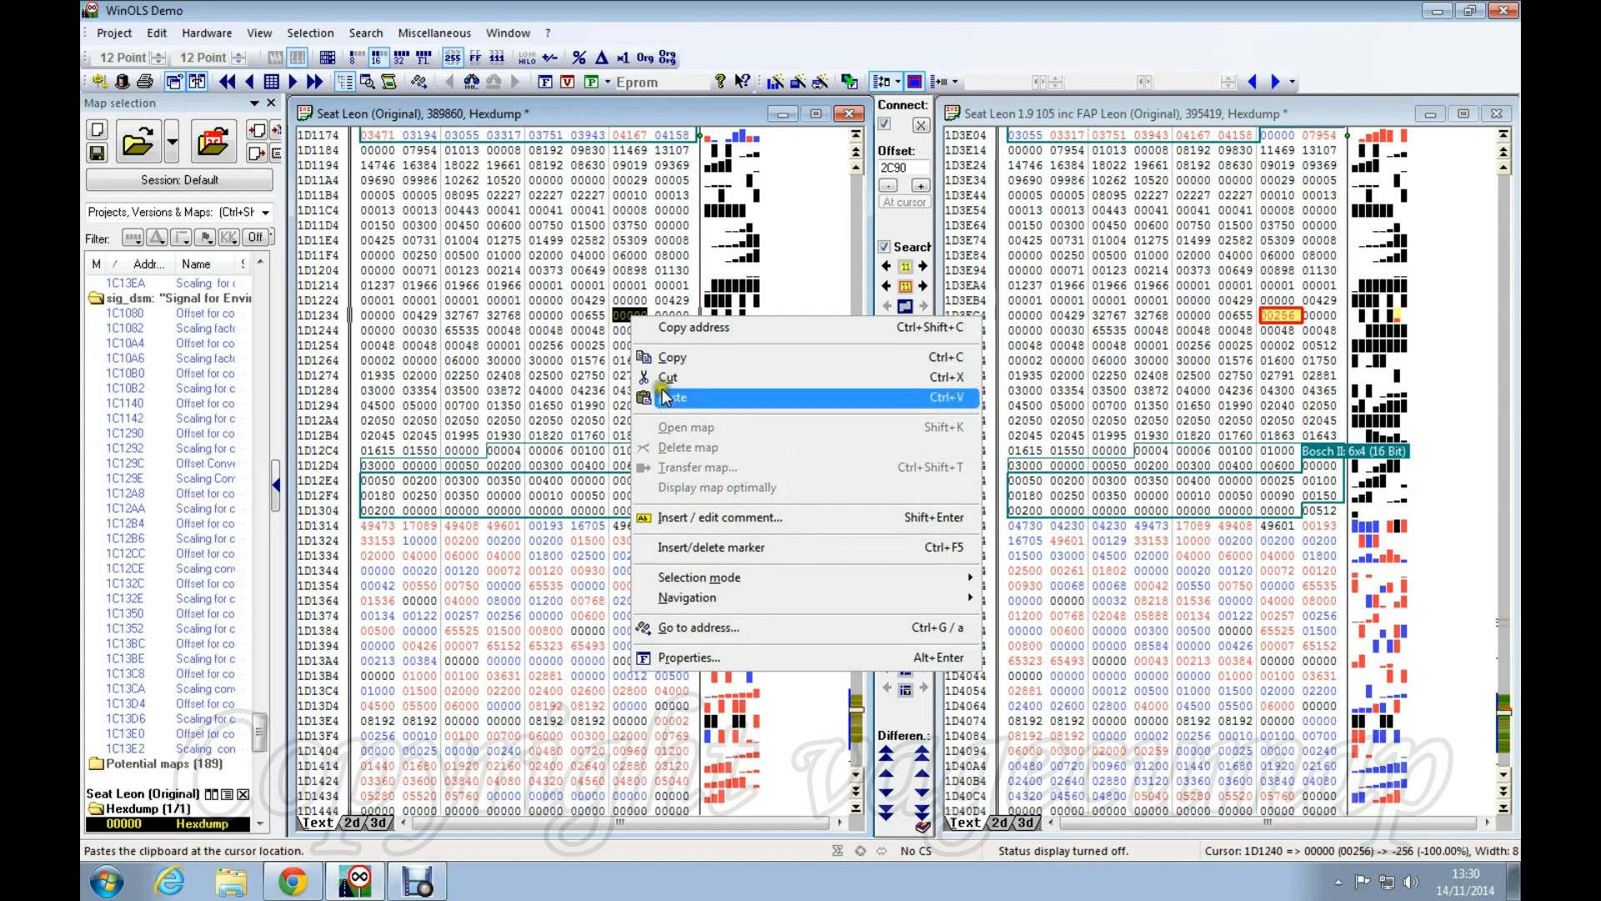
{"action": "left_click", "coordinate": [618, 317]}
Step: Create a map from the single cell at 1D1240 in the Seat Leon dump, and close its map window
{"action": "left_click_drag", "start_coordinate": [618, 317], "coordinate": [633, 315]}
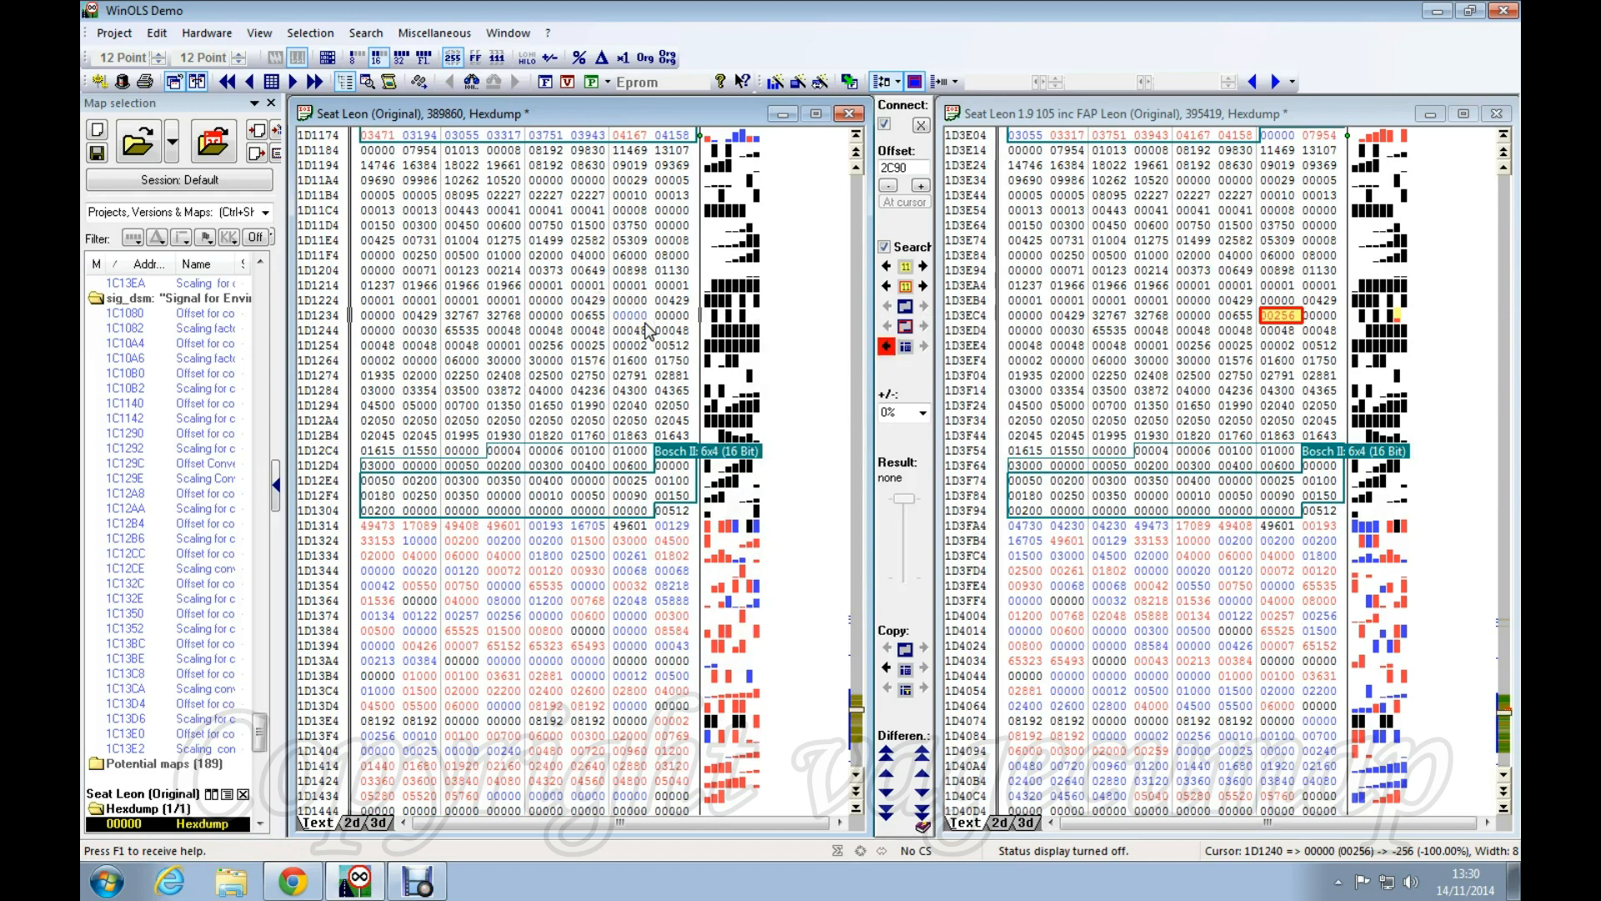
{"action": "key", "text": "shift+Right"}
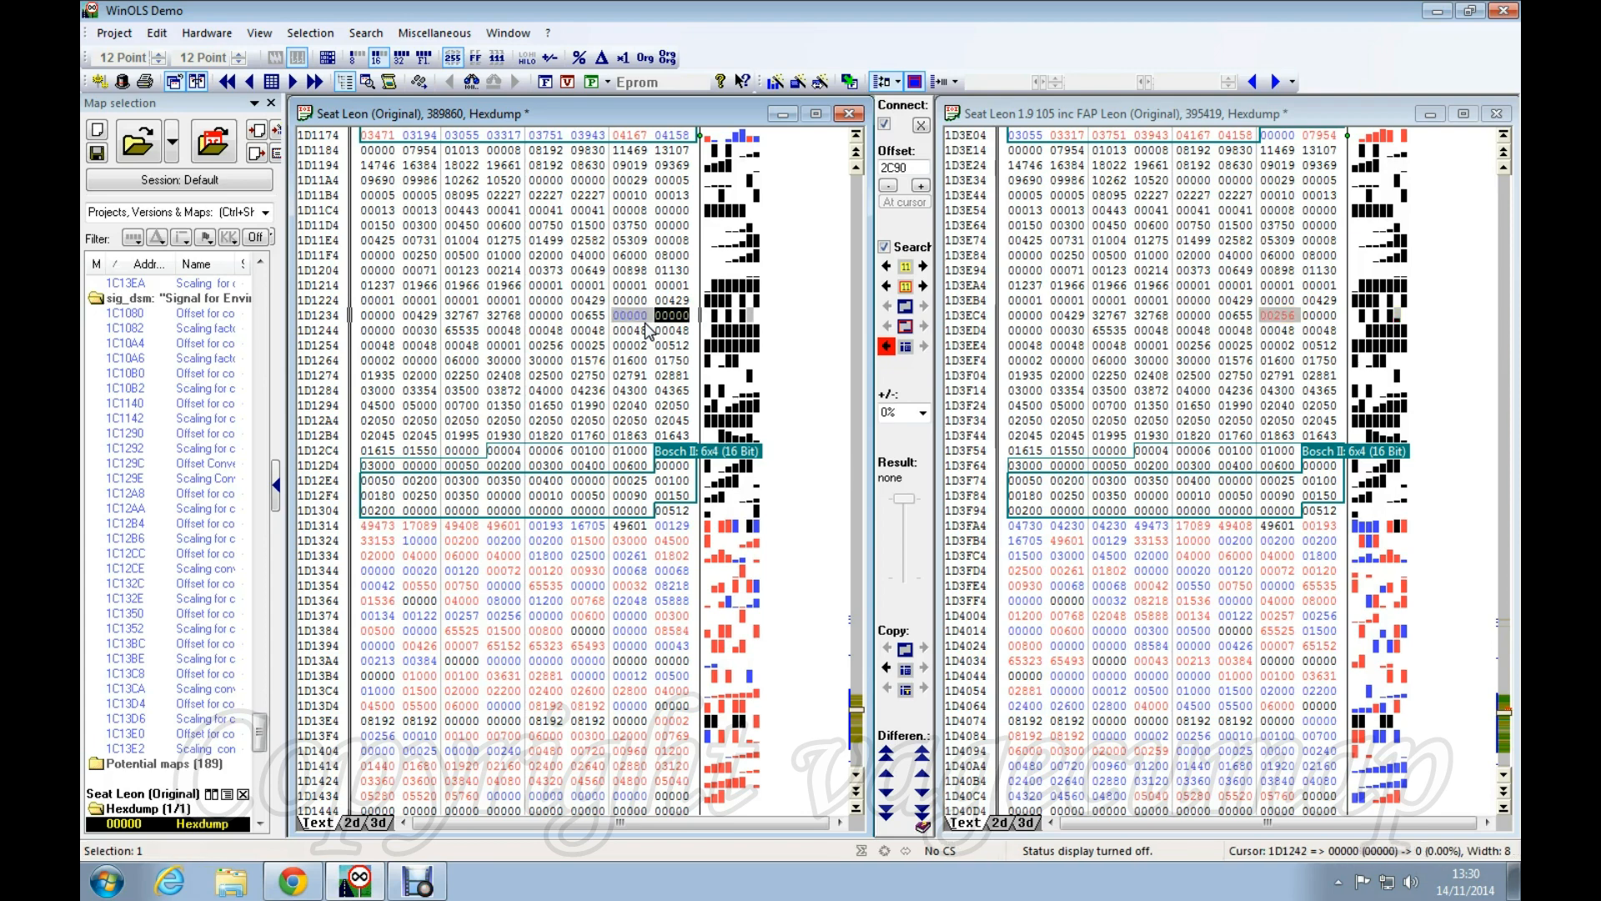
{"action": "key", "text": "k"}
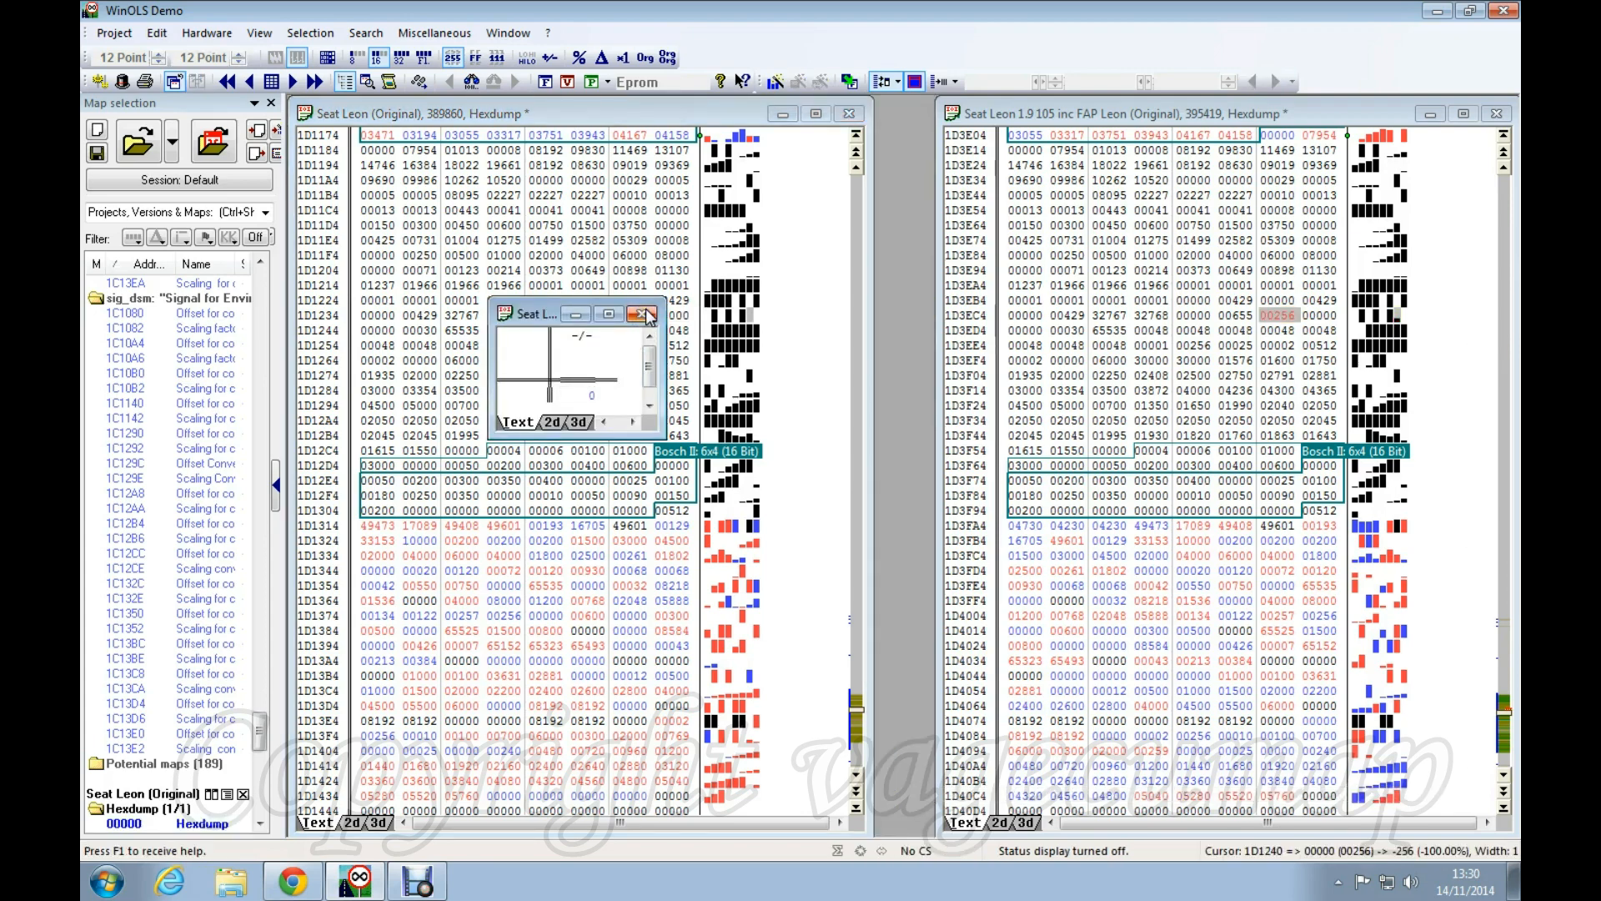
{"action": "left_click", "coordinate": [647, 313]}
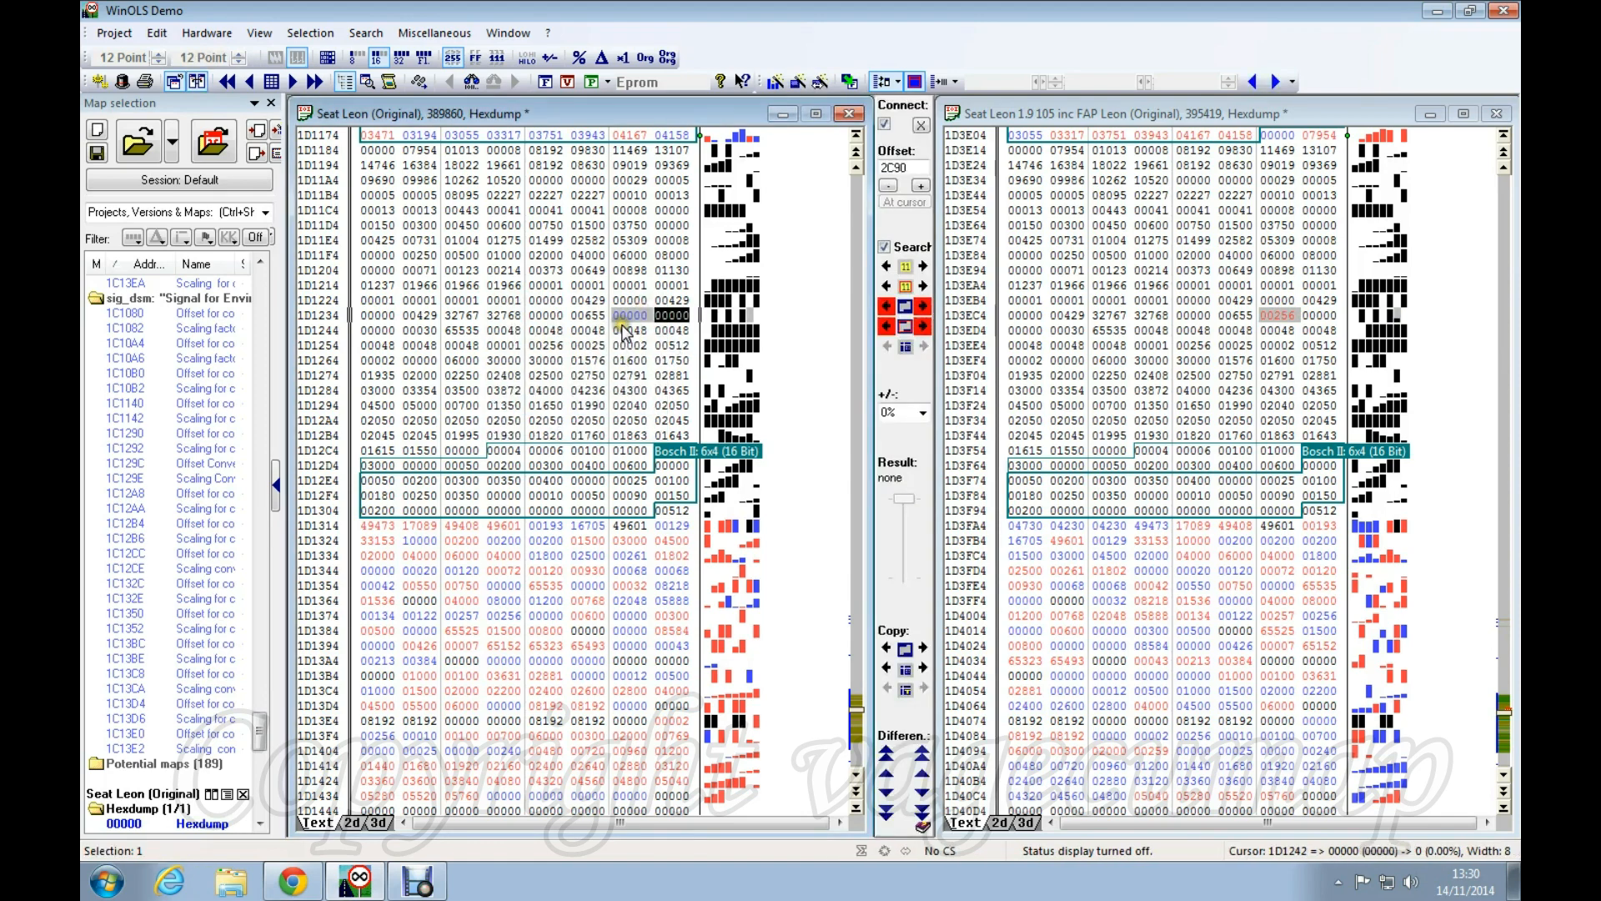
{"action": "left_click", "coordinate": [630, 316]}
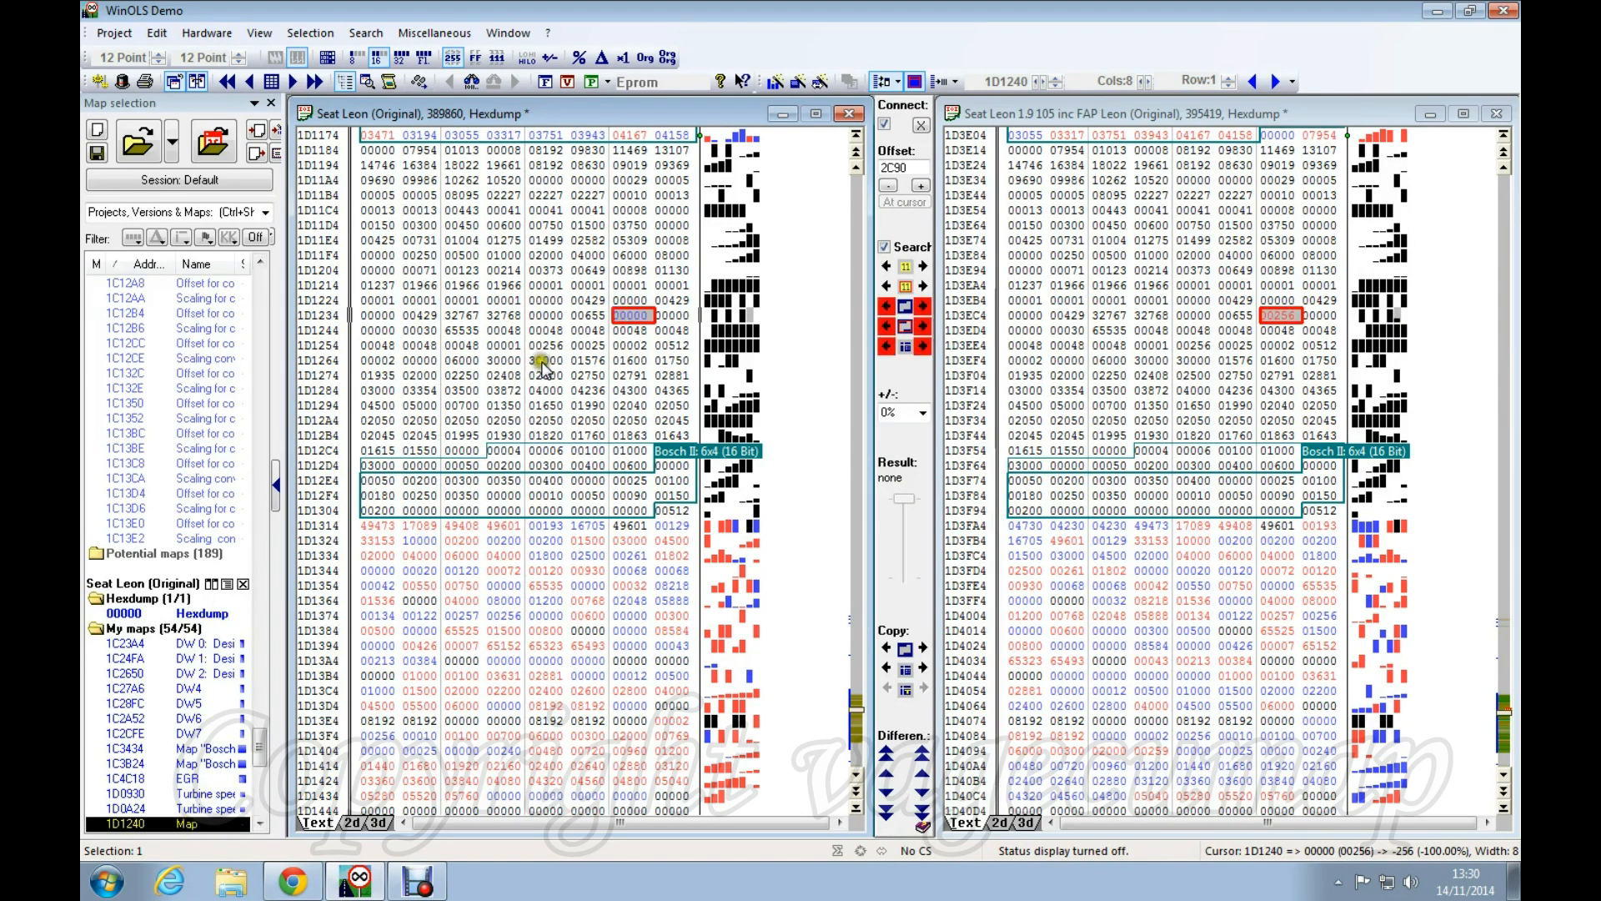
{"action": "right_click", "coordinate": [635, 316]}
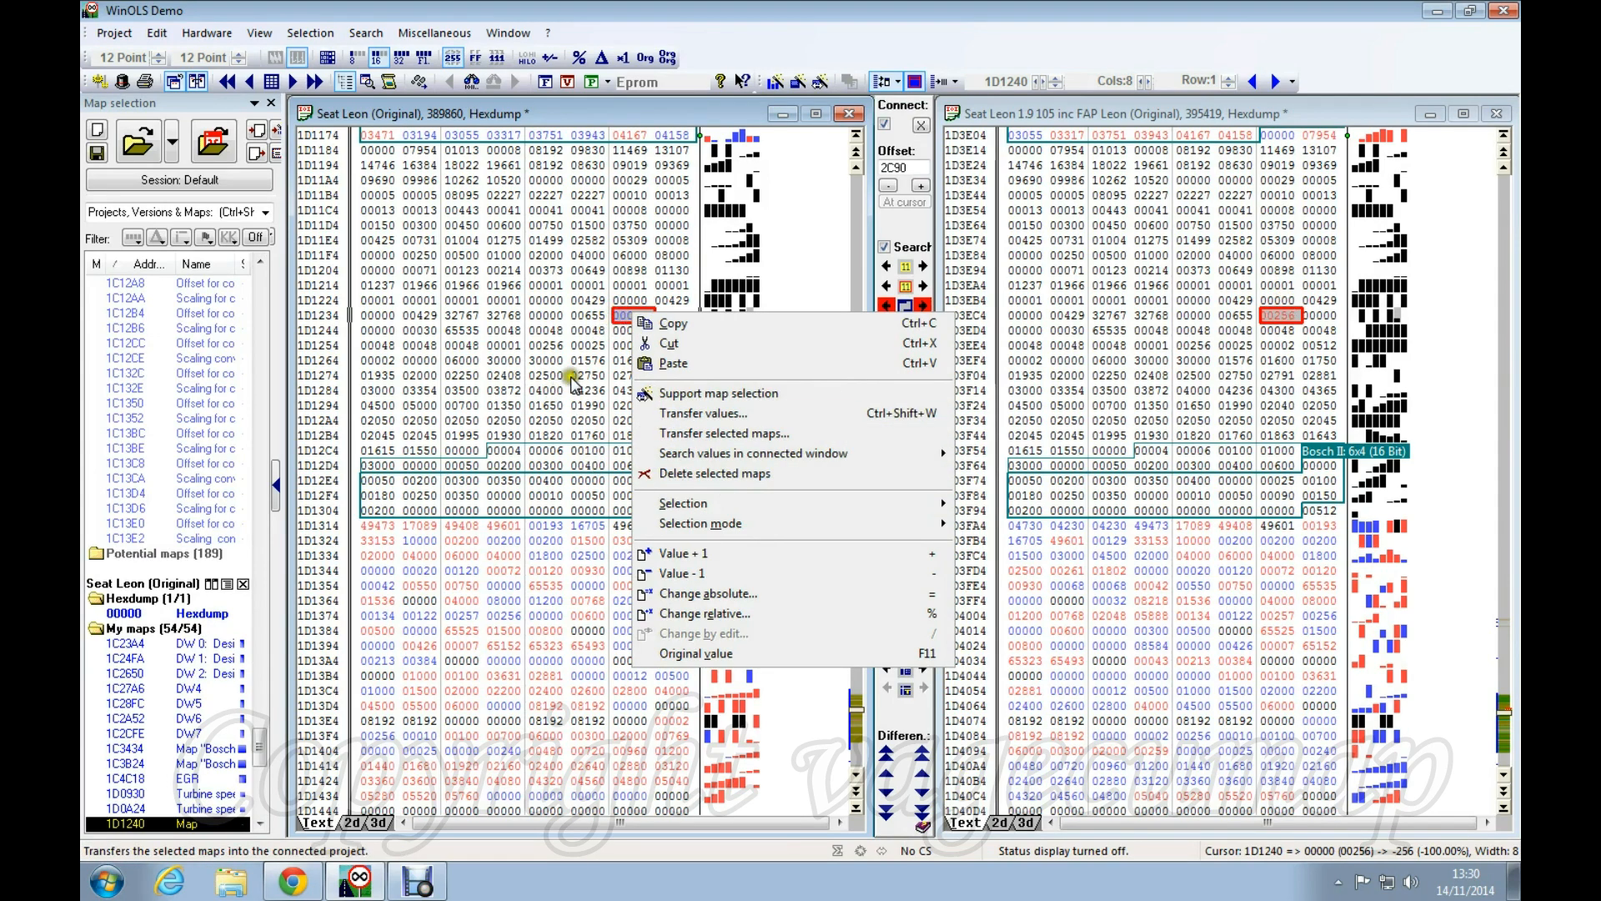
{"action": "left_click", "coordinate": [546, 360]}
Step: Transfer the DPF switch map at 1D3ED0 to the connected Seat Leon project, including the map structure but without transferring any values
{"action": "left_click", "coordinate": [1280, 317]}
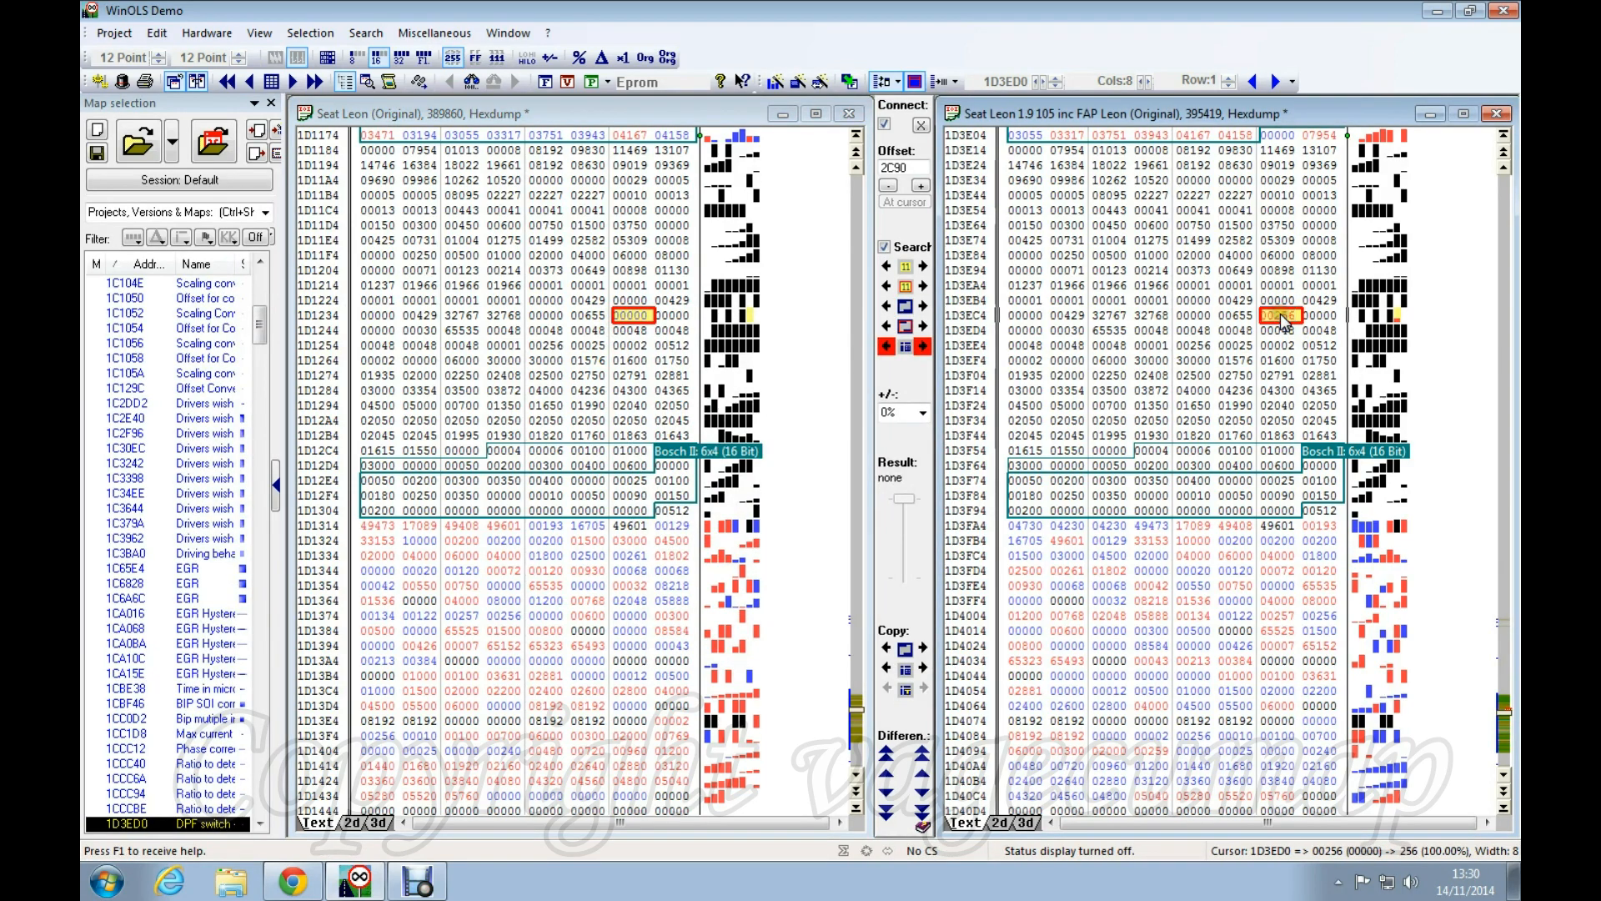
{"action": "right_click", "coordinate": [1283, 319]}
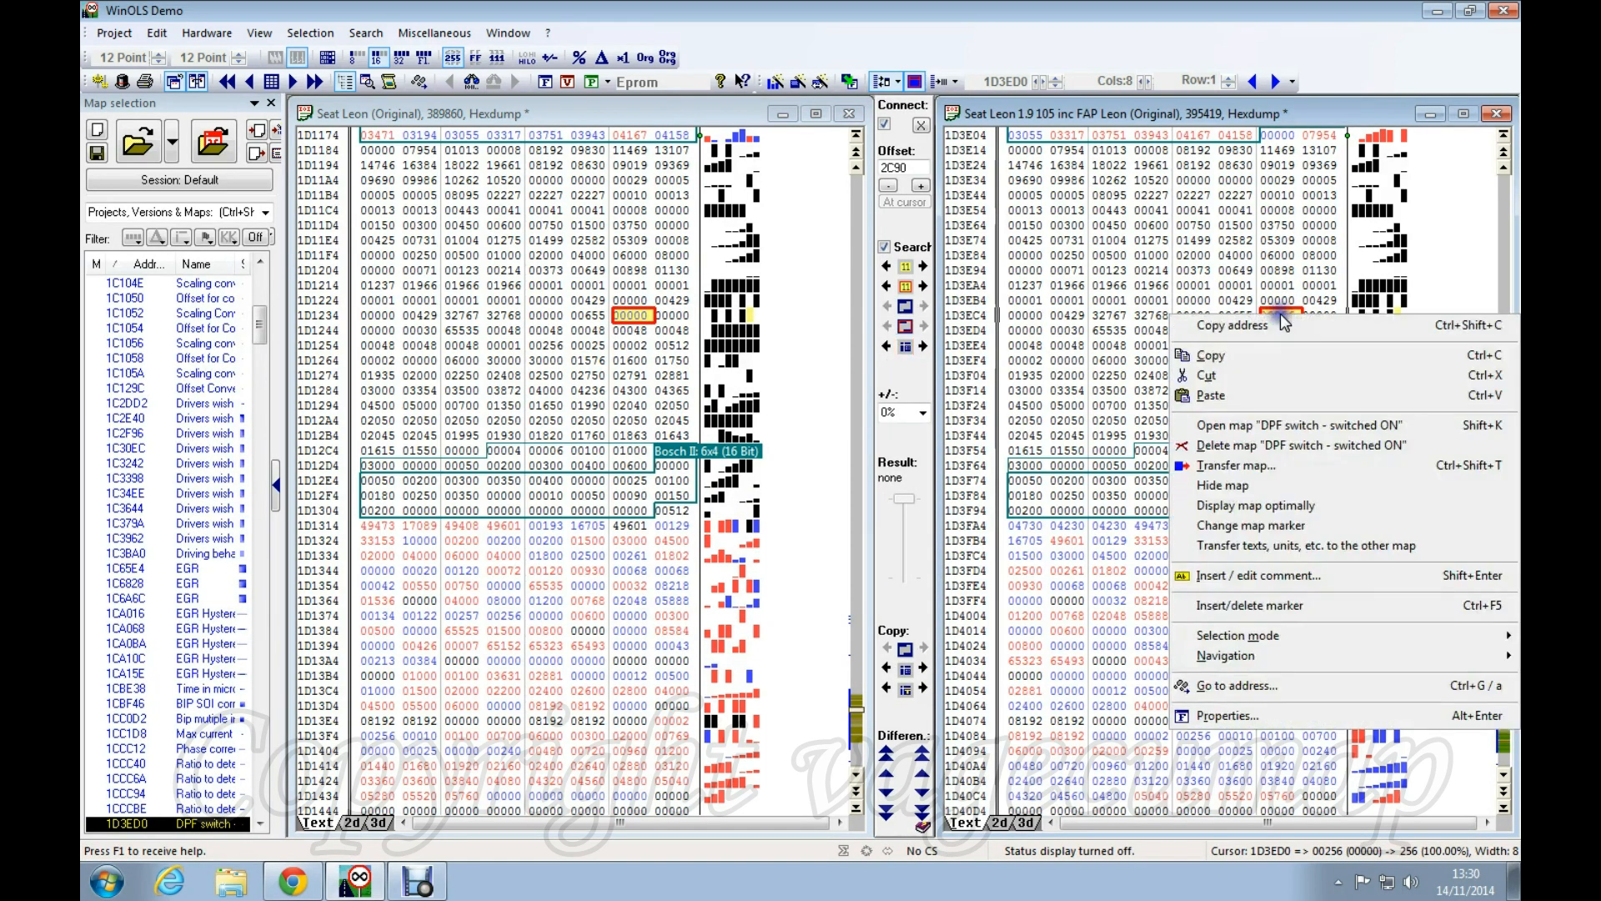
{"action": "left_click", "coordinate": [1229, 465]}
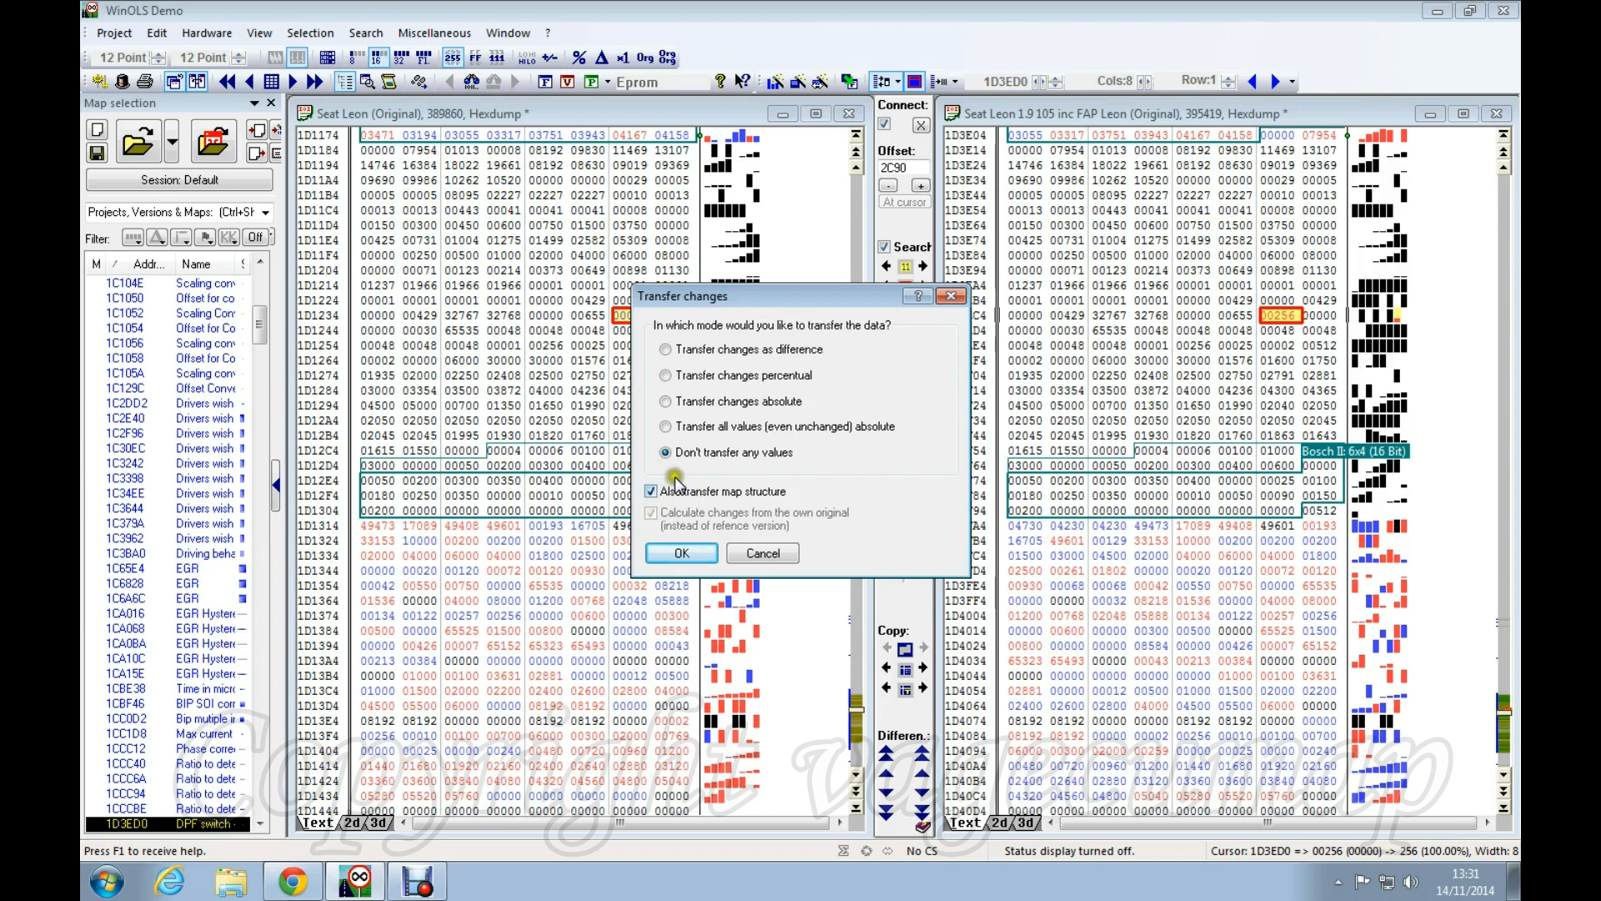
{"action": "left_click", "coordinate": [682, 554]}
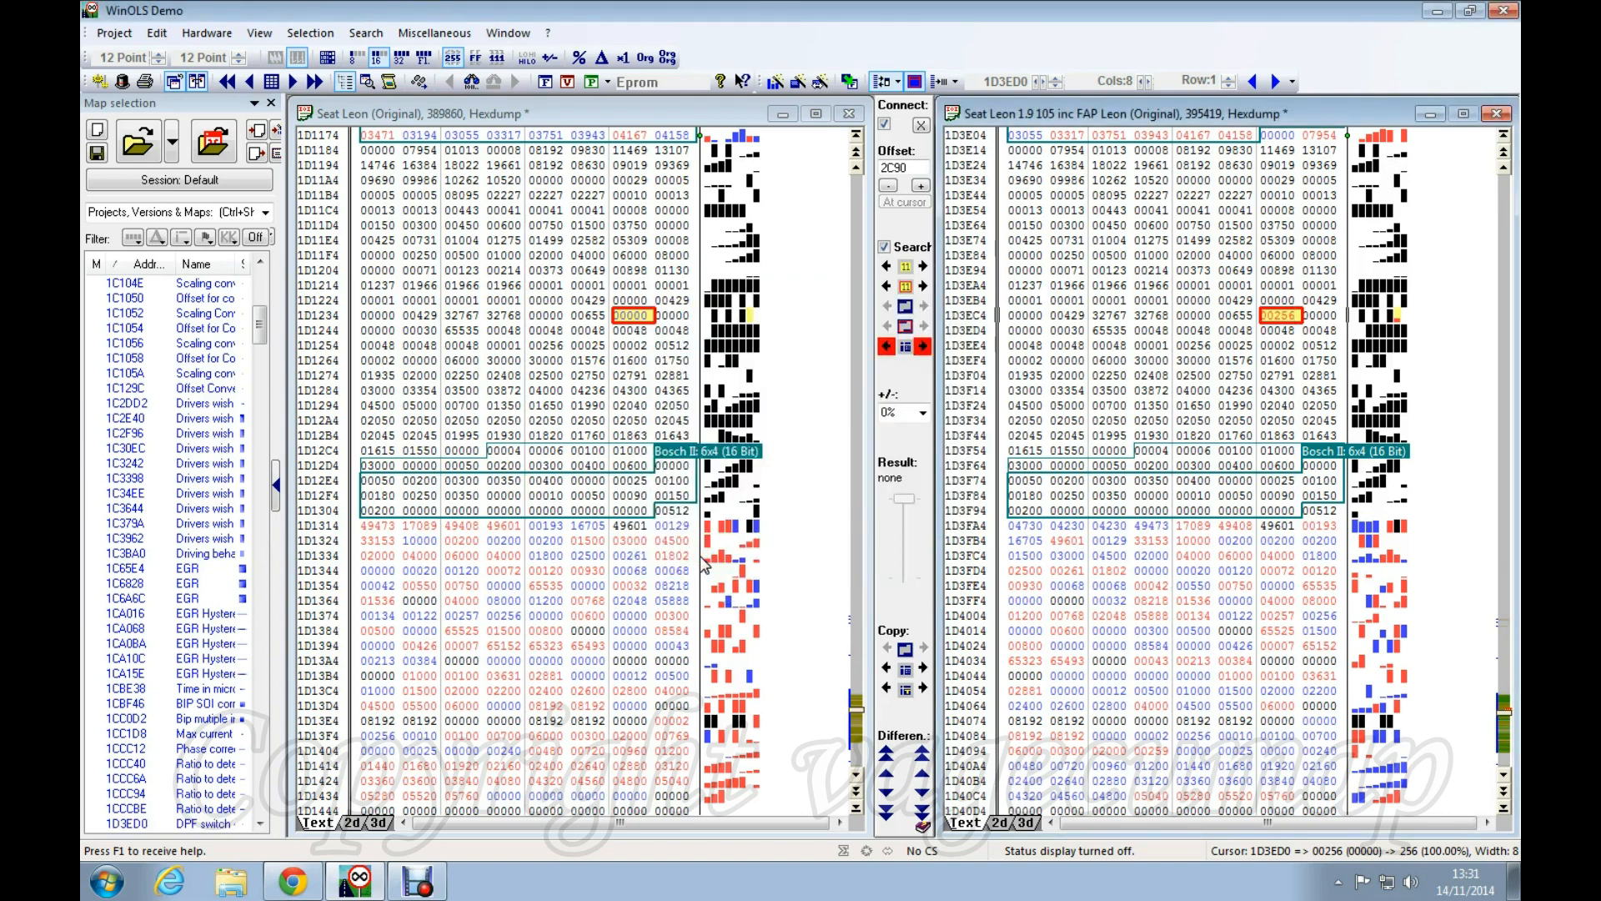
Step: Check the transferred DPF switch map at 1D1240 against its source map at 1D3ED0
{"action": "left_click", "coordinate": [1276, 319]}
{"action": "left_click", "coordinate": [633, 315]}
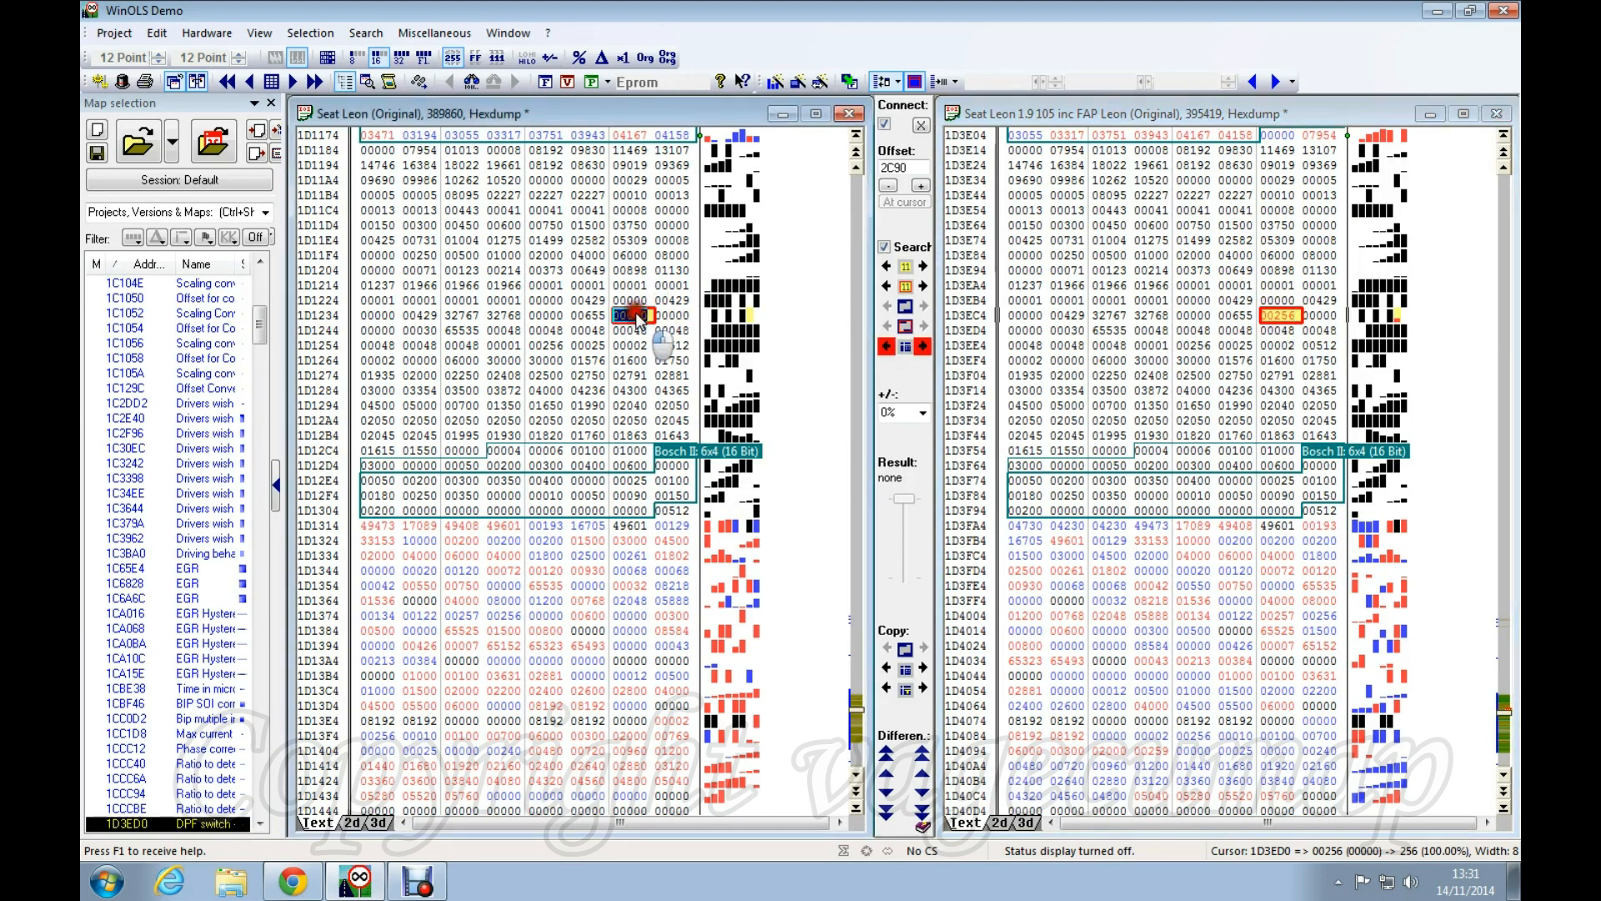
{"action": "left_click", "coordinate": [1285, 317]}
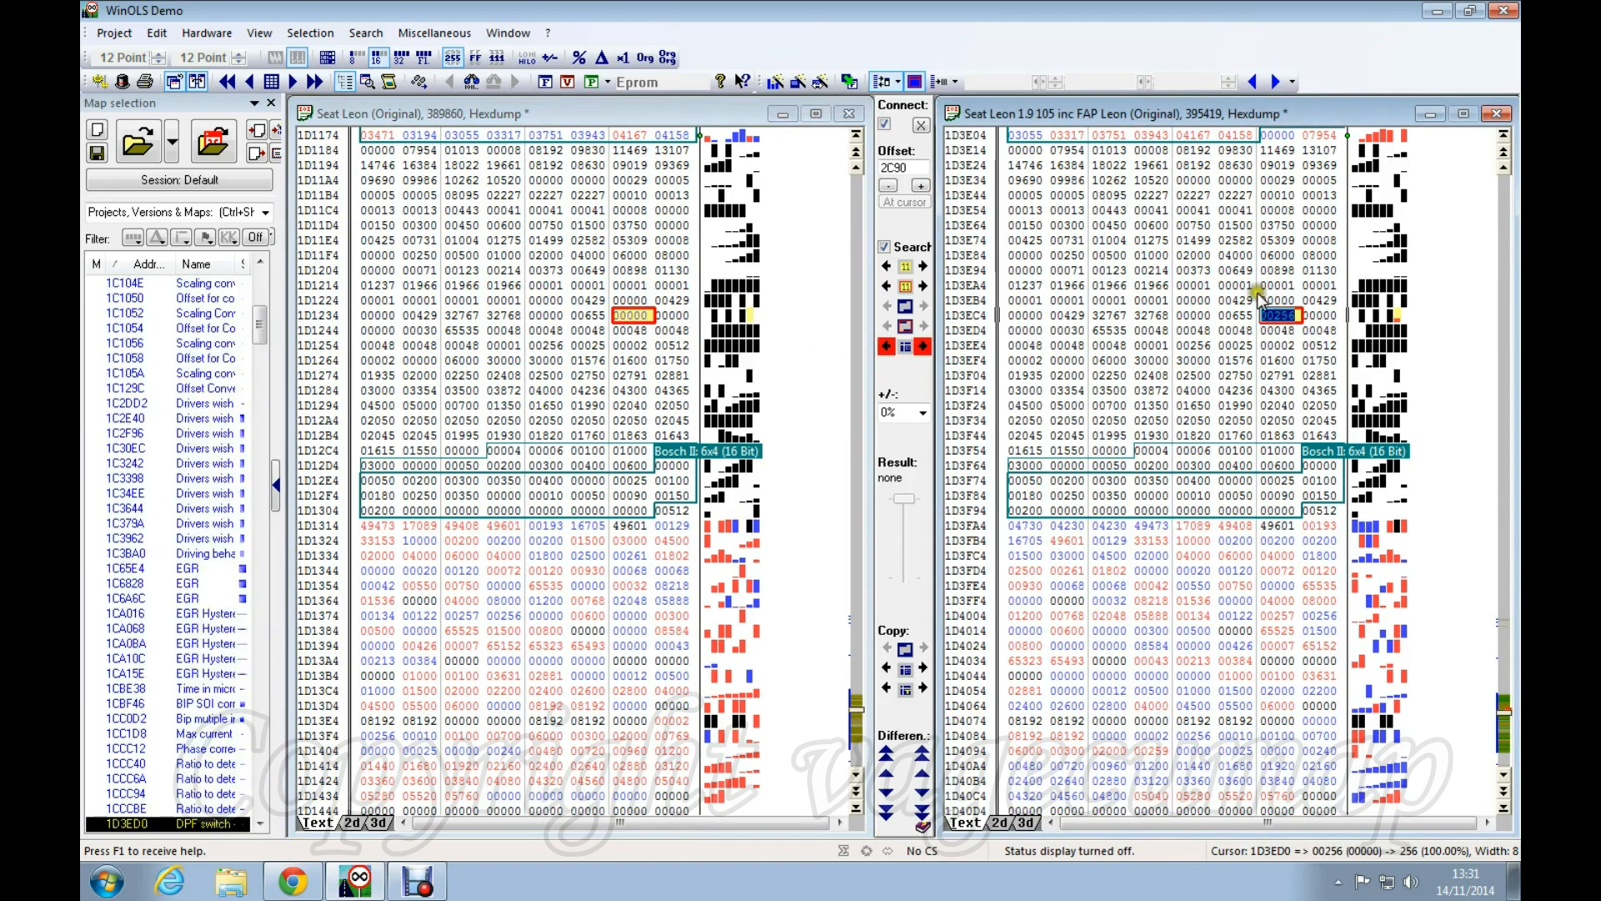
{"action": "left_click", "coordinate": [642, 317]}
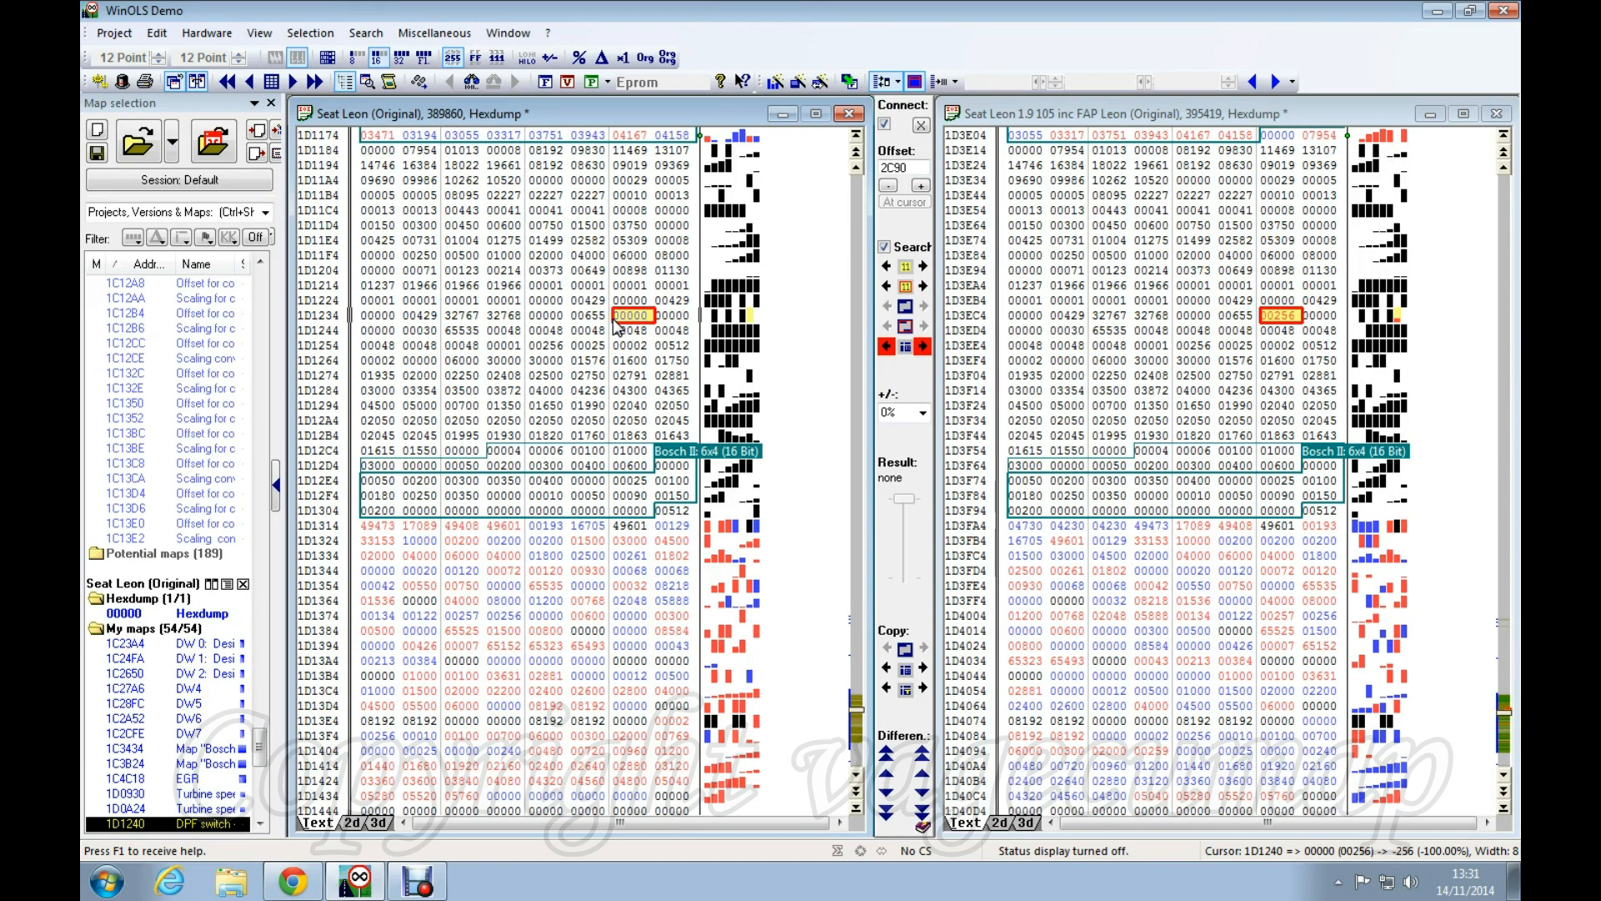
{"action": "left_click", "coordinate": [1285, 318]}
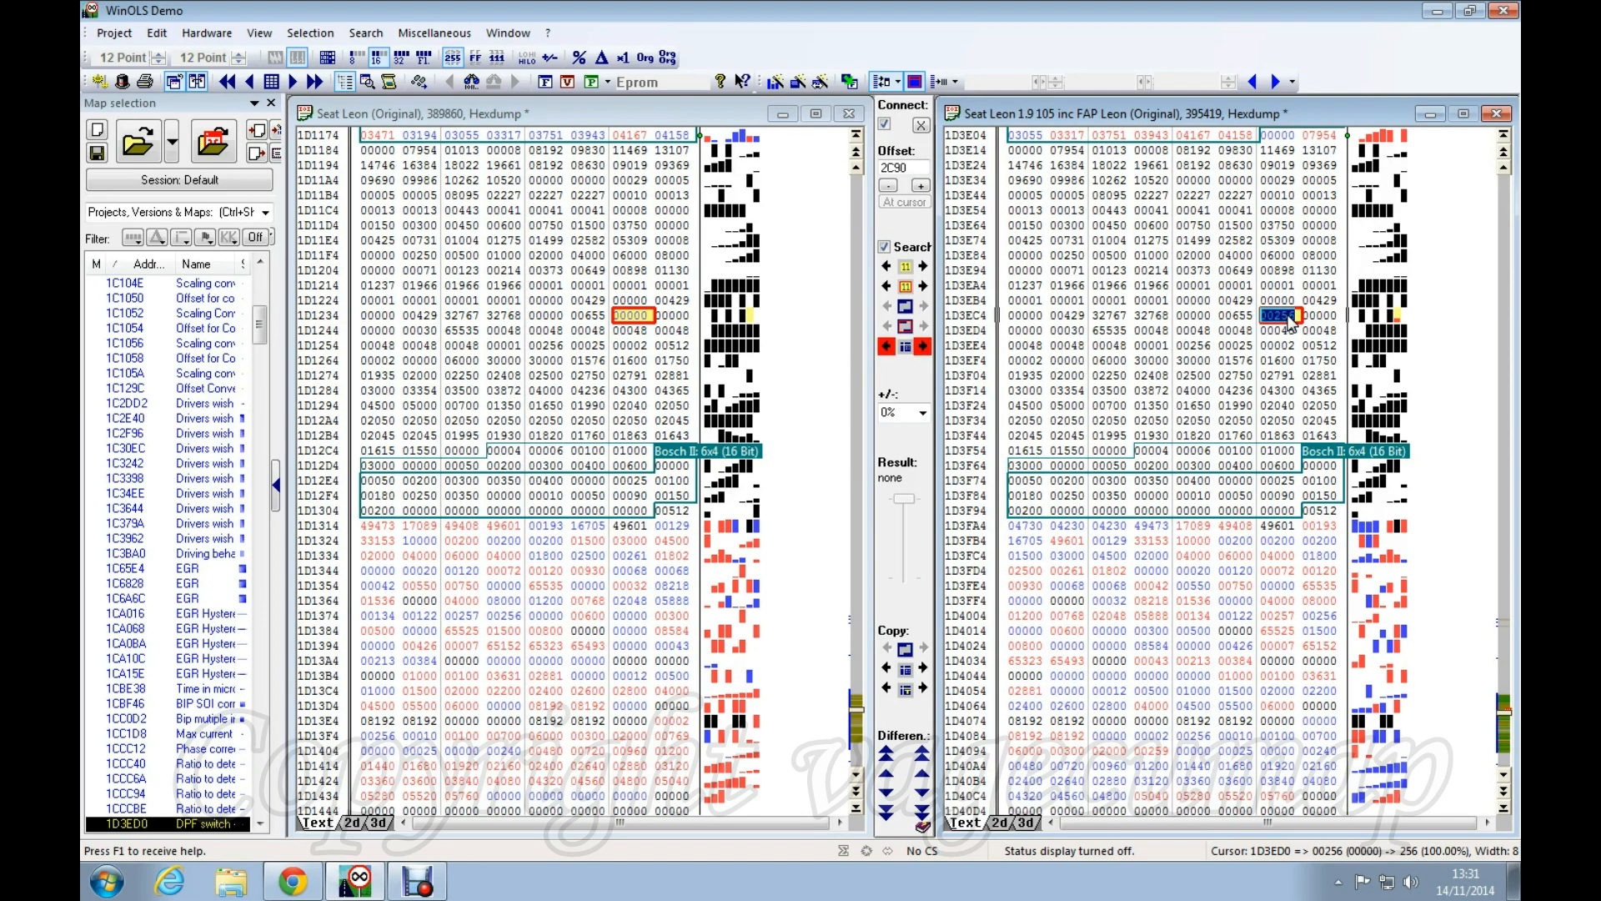
{"action": "left_click", "coordinate": [632, 316]}
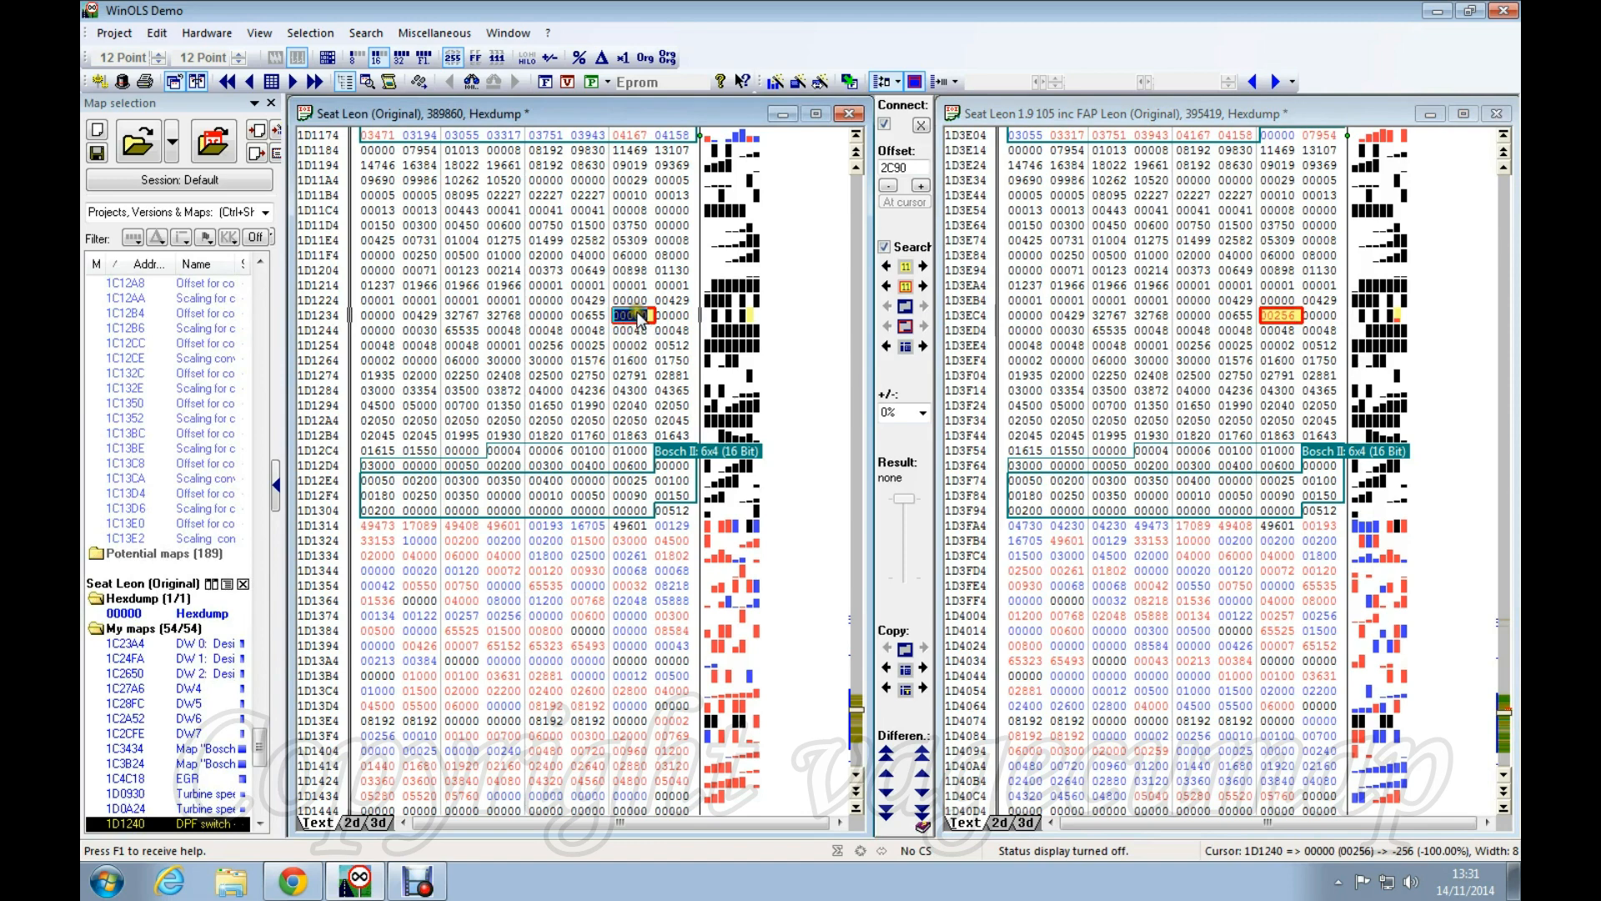
Step: Rename the map at 1D1240 in the Seat Leon project as "DPF switch - switched OFF", and close its map window
{"action": "double_click", "coordinate": [638, 317]}
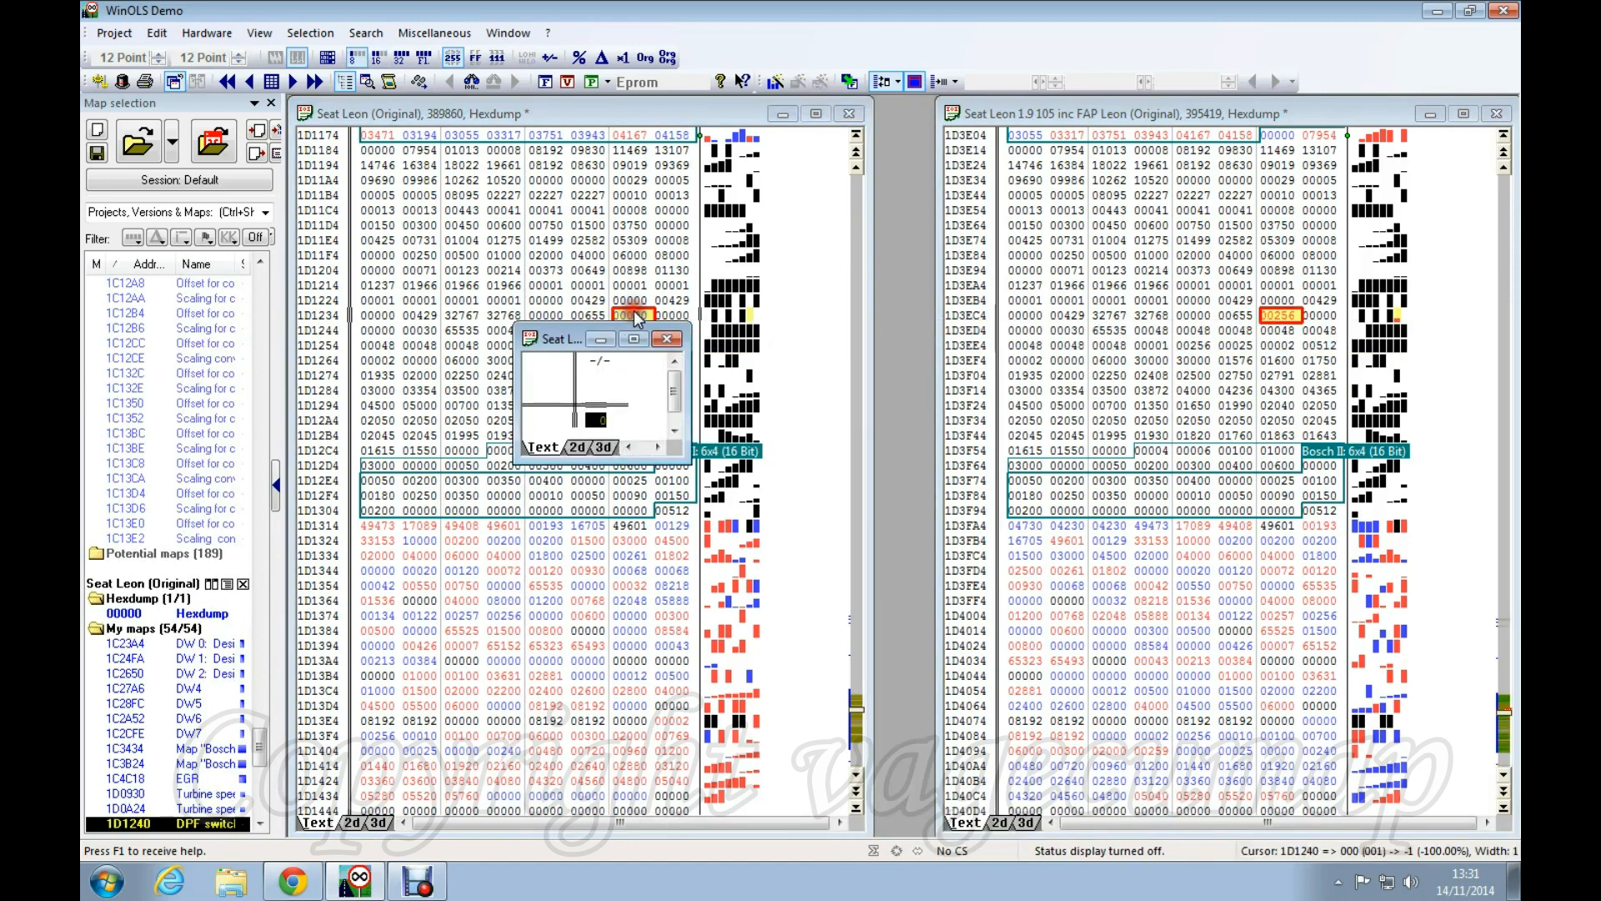
{"action": "left_click", "coordinate": [602, 421]}
{"action": "double_click", "coordinate": [602, 416]}
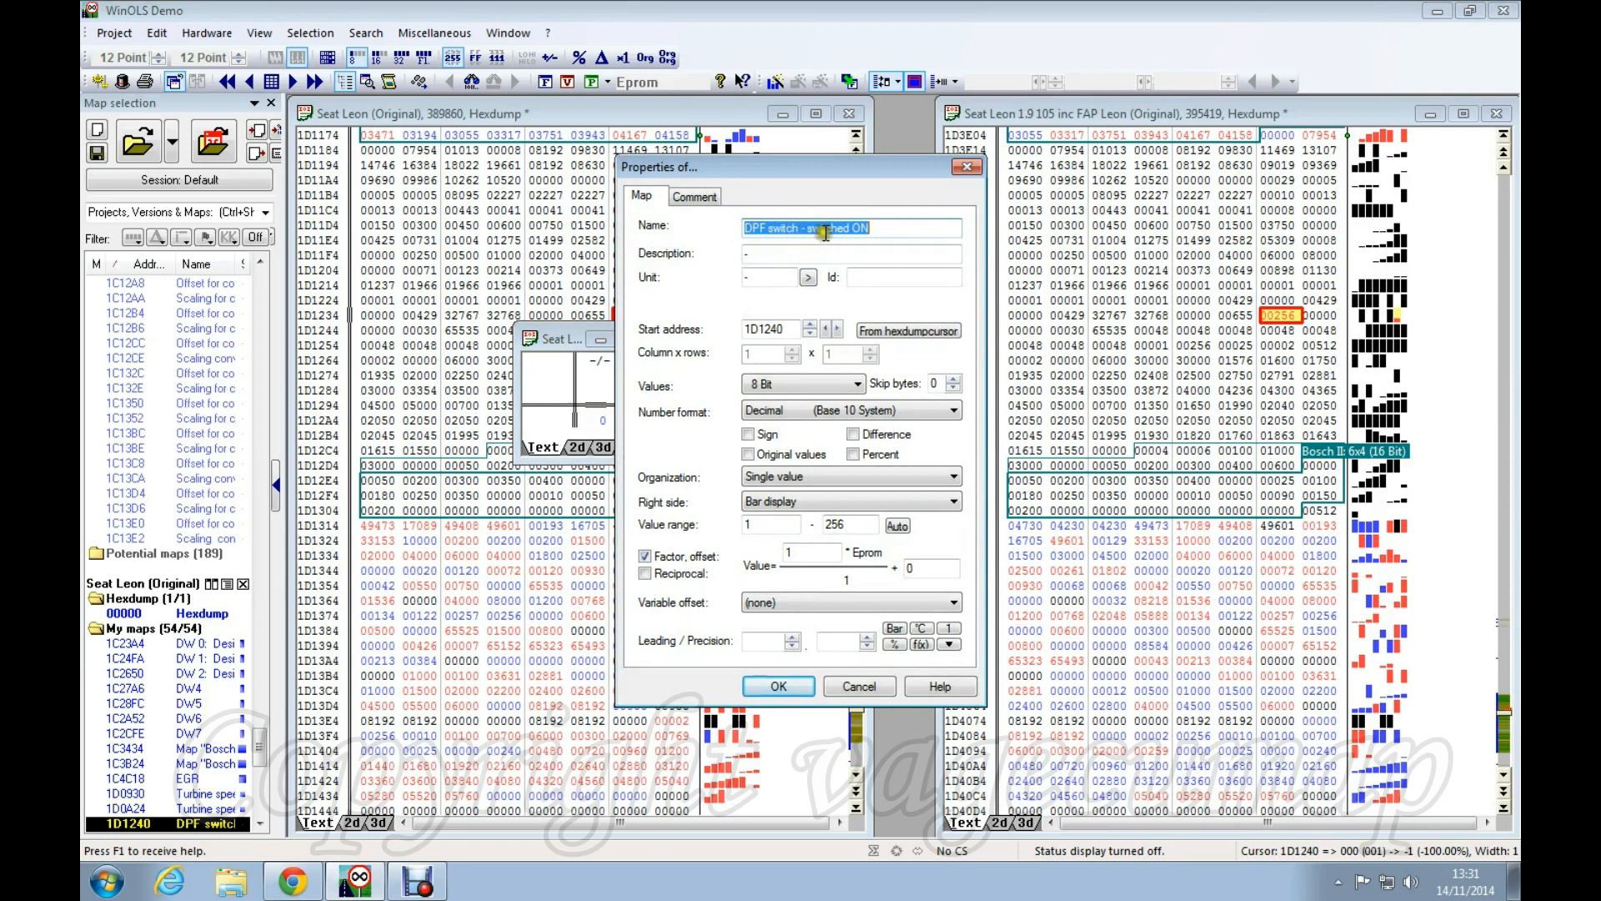
{"action": "left_click", "coordinate": [872, 222]}
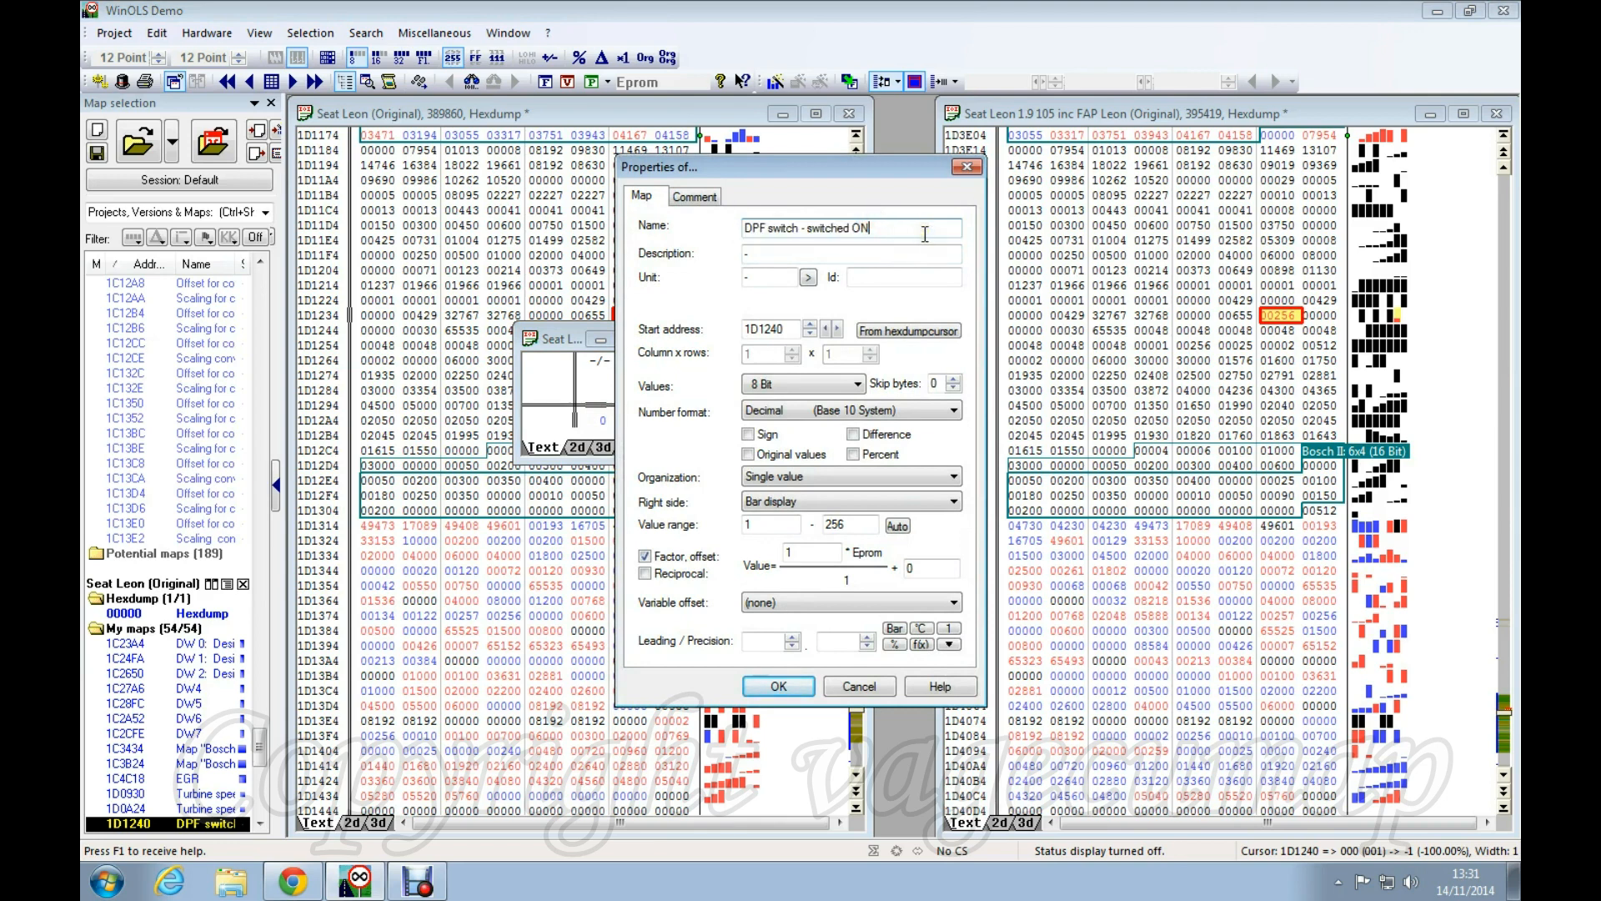
{"action": "type", "text": "FF"}
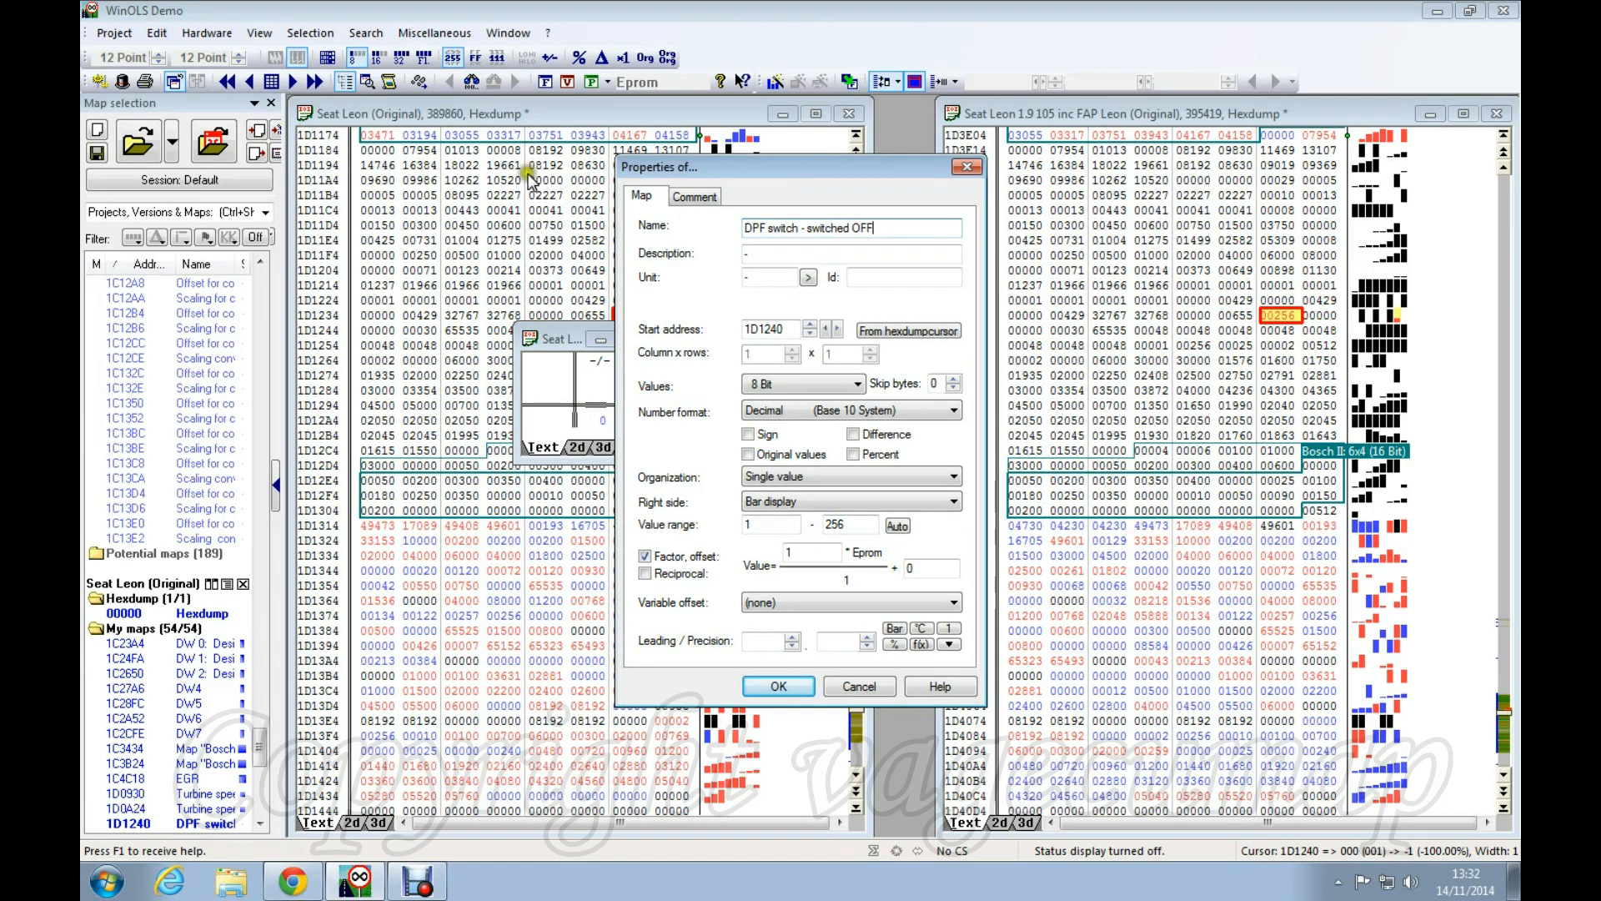
{"action": "left_click", "coordinate": [784, 684]}
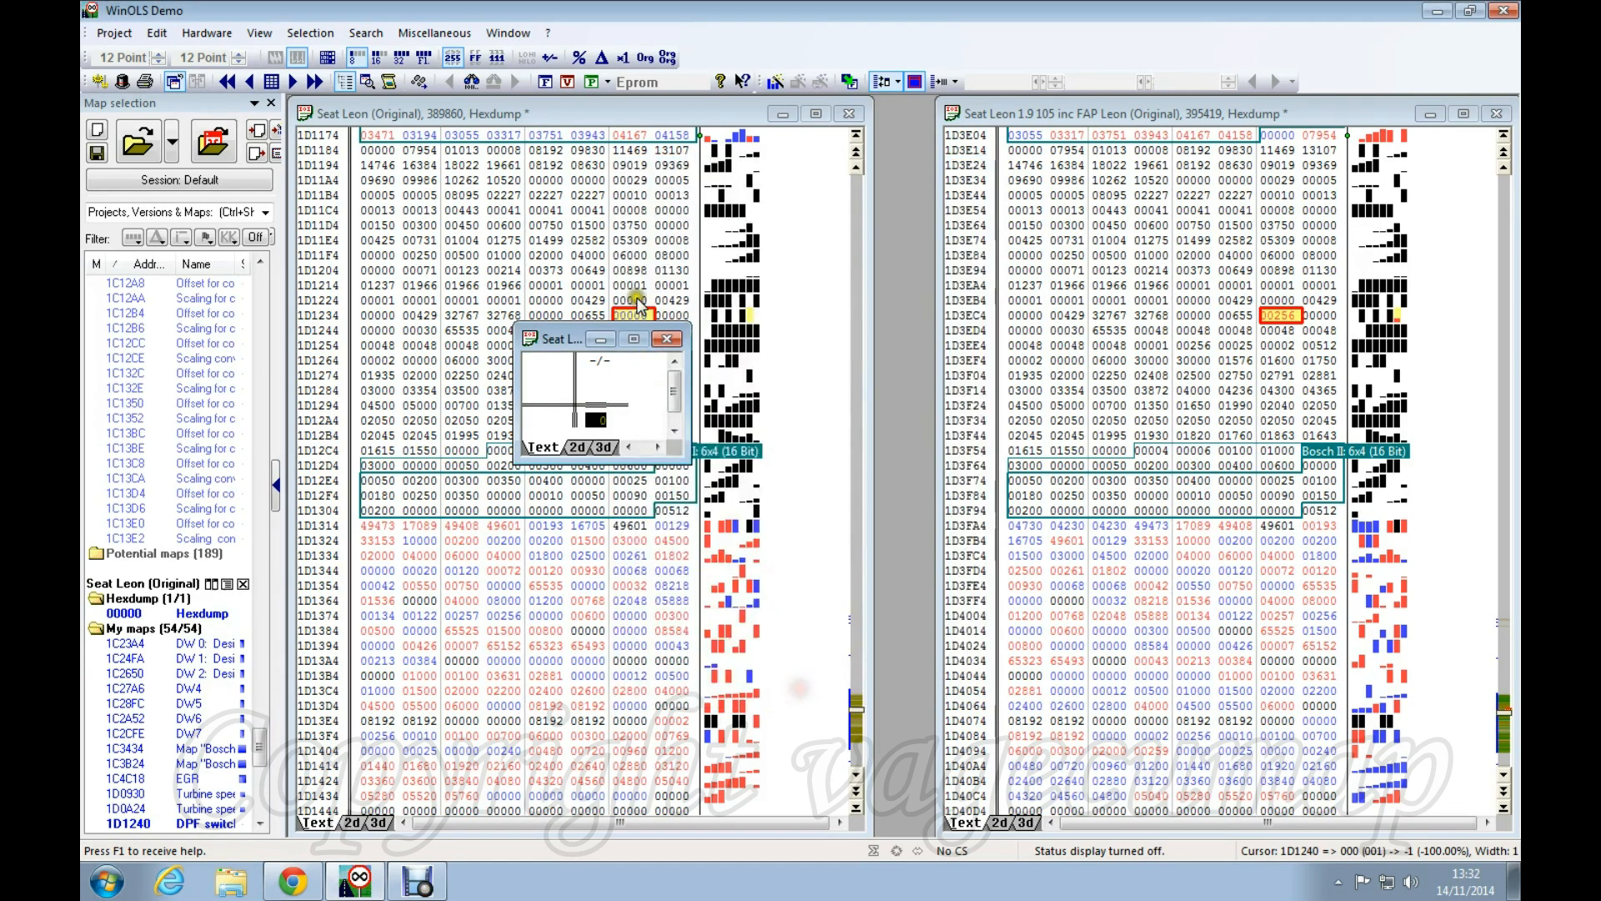
{"action": "left_click", "coordinate": [667, 338]}
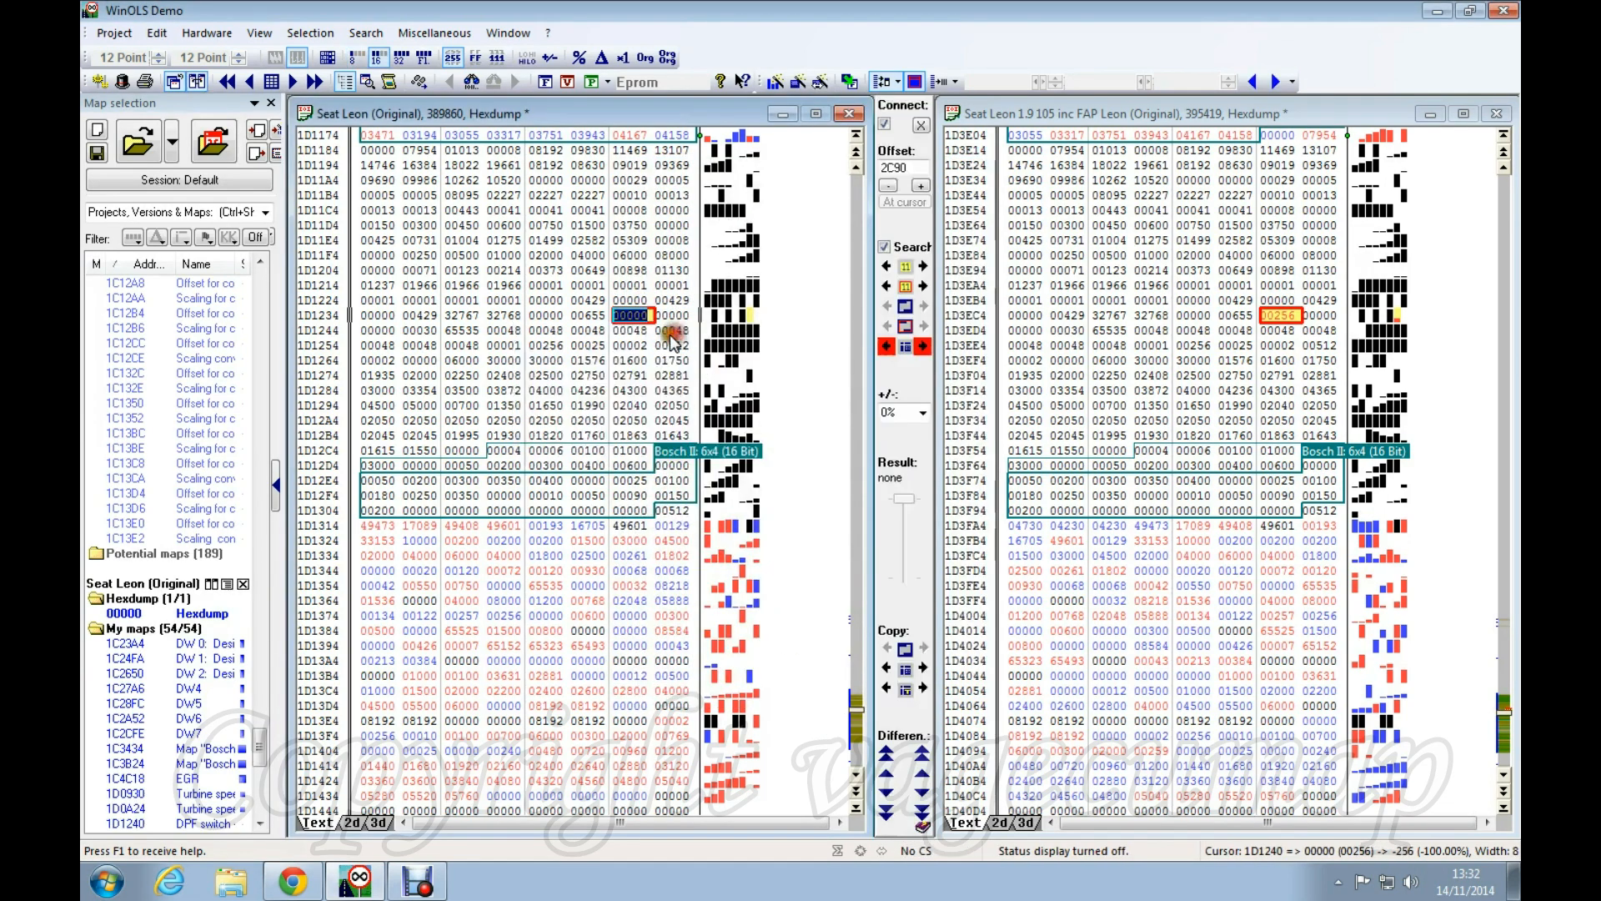
Step: Transfer the DPF switch map at 1D1240 to the FAP project with all values absolute and the map structure, always applying changes to protected memory
{"action": "left_click", "coordinate": [1290, 316]}
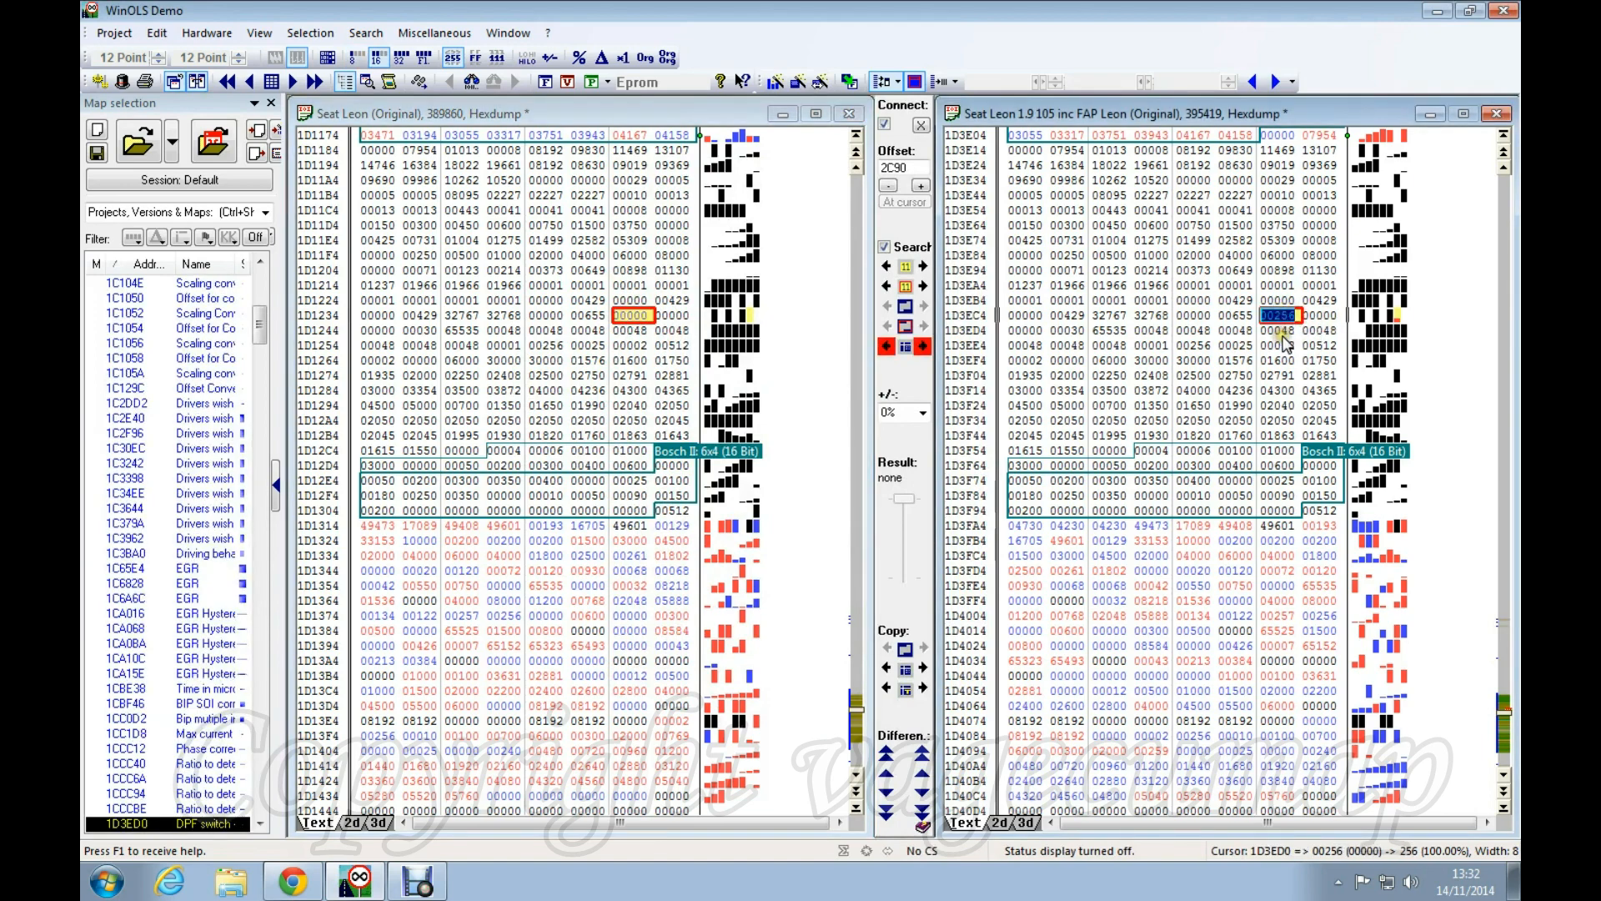
{"action": "left_click", "coordinate": [626, 318]}
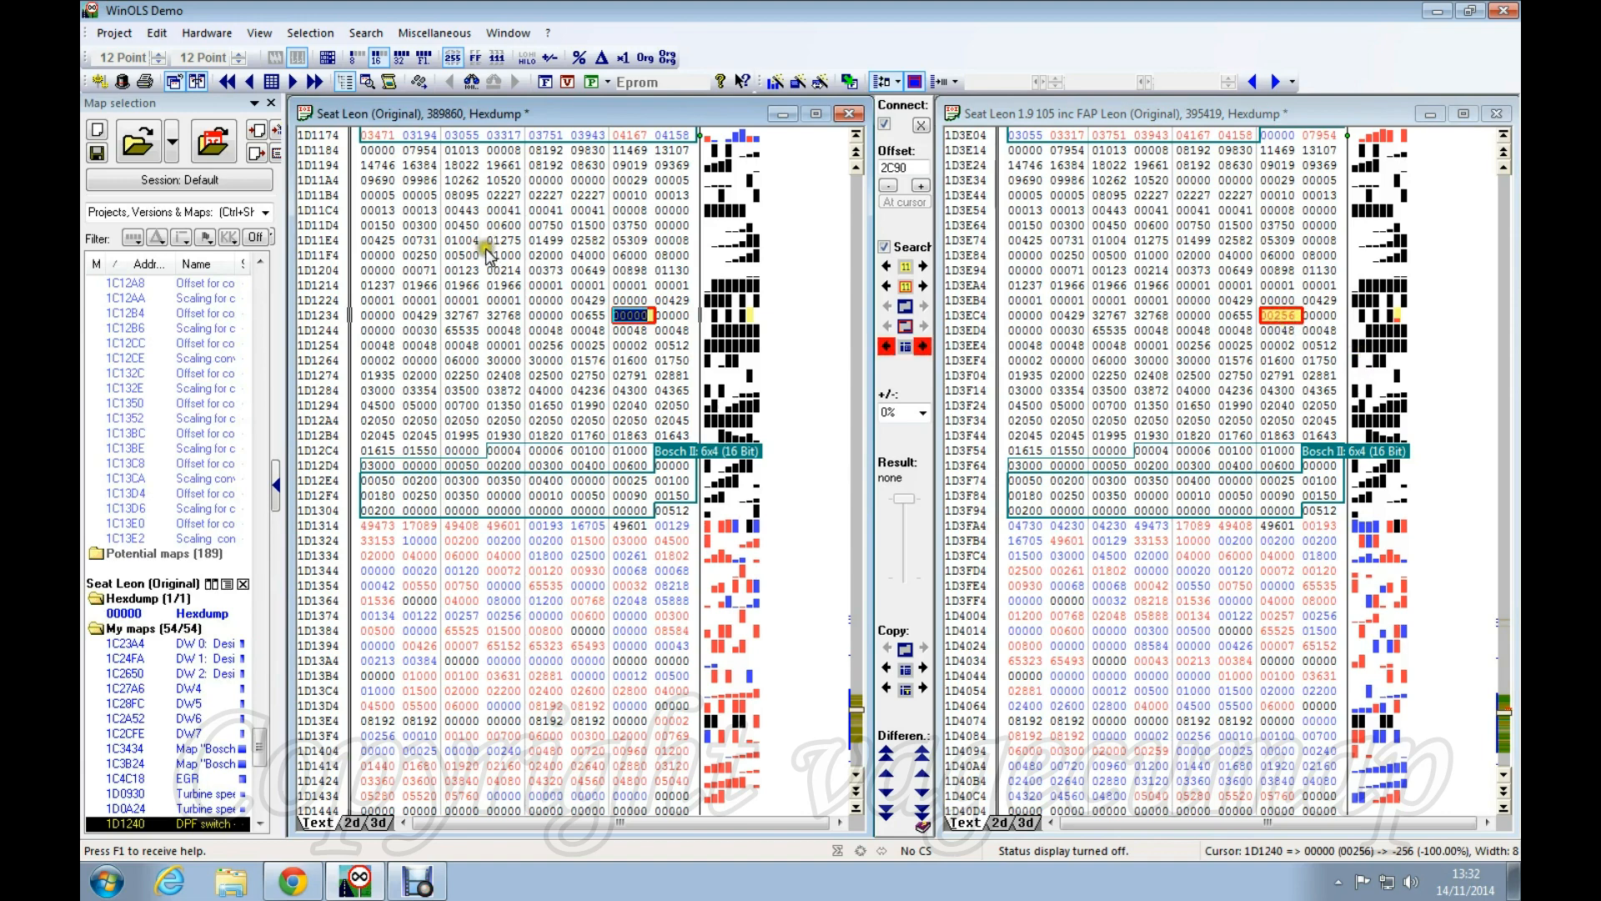
{"action": "right_click", "coordinate": [628, 318]}
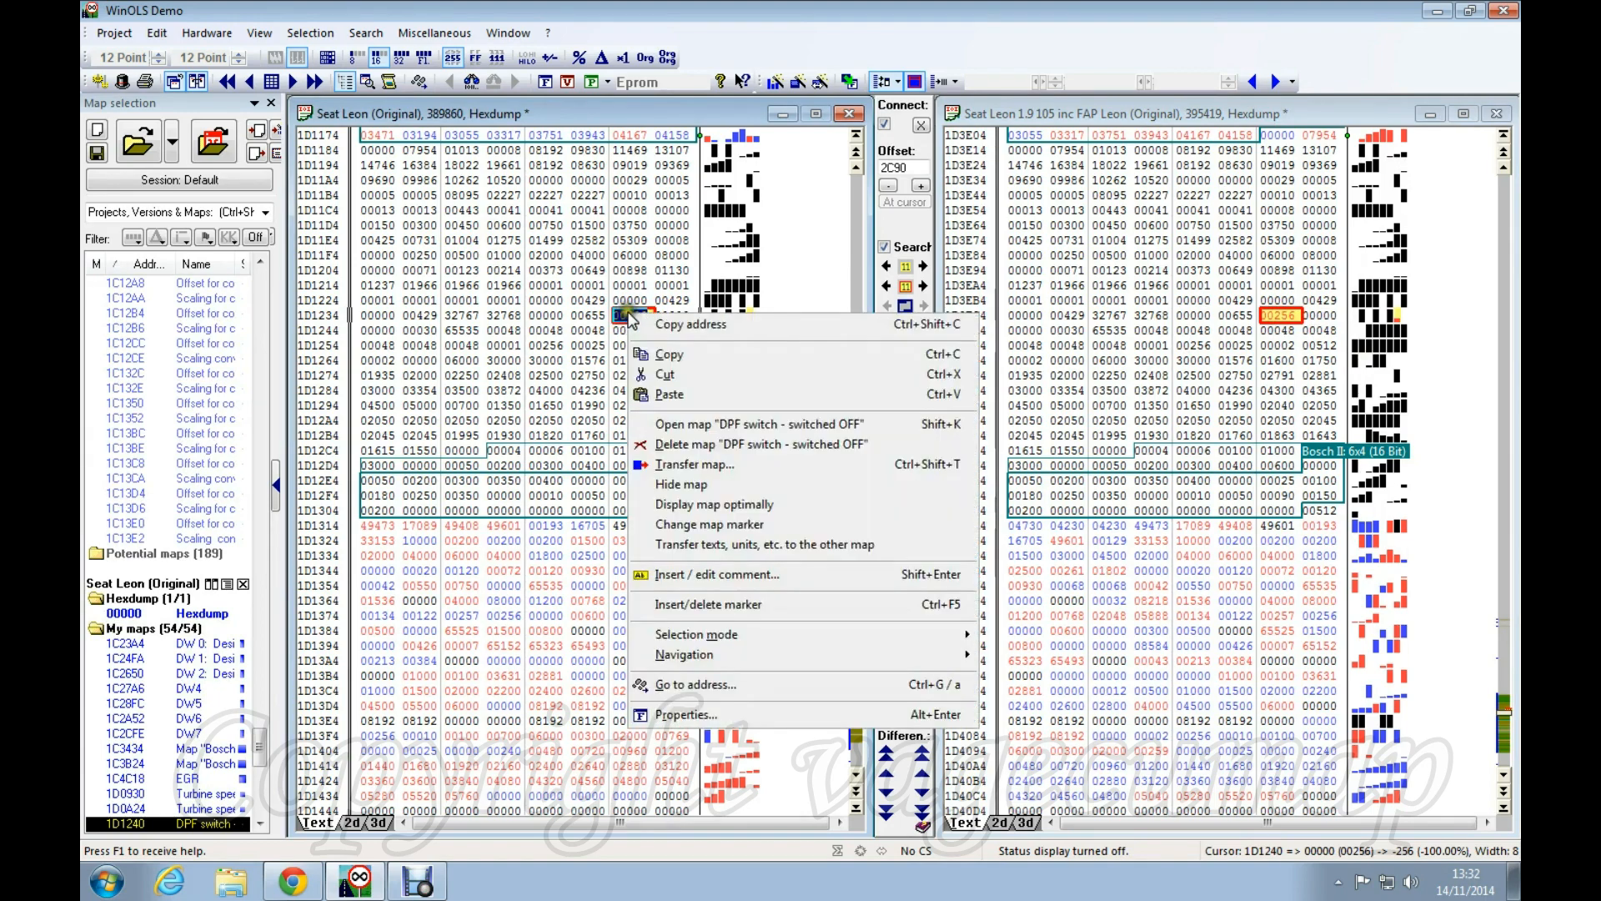
{"action": "left_click", "coordinate": [697, 462]}
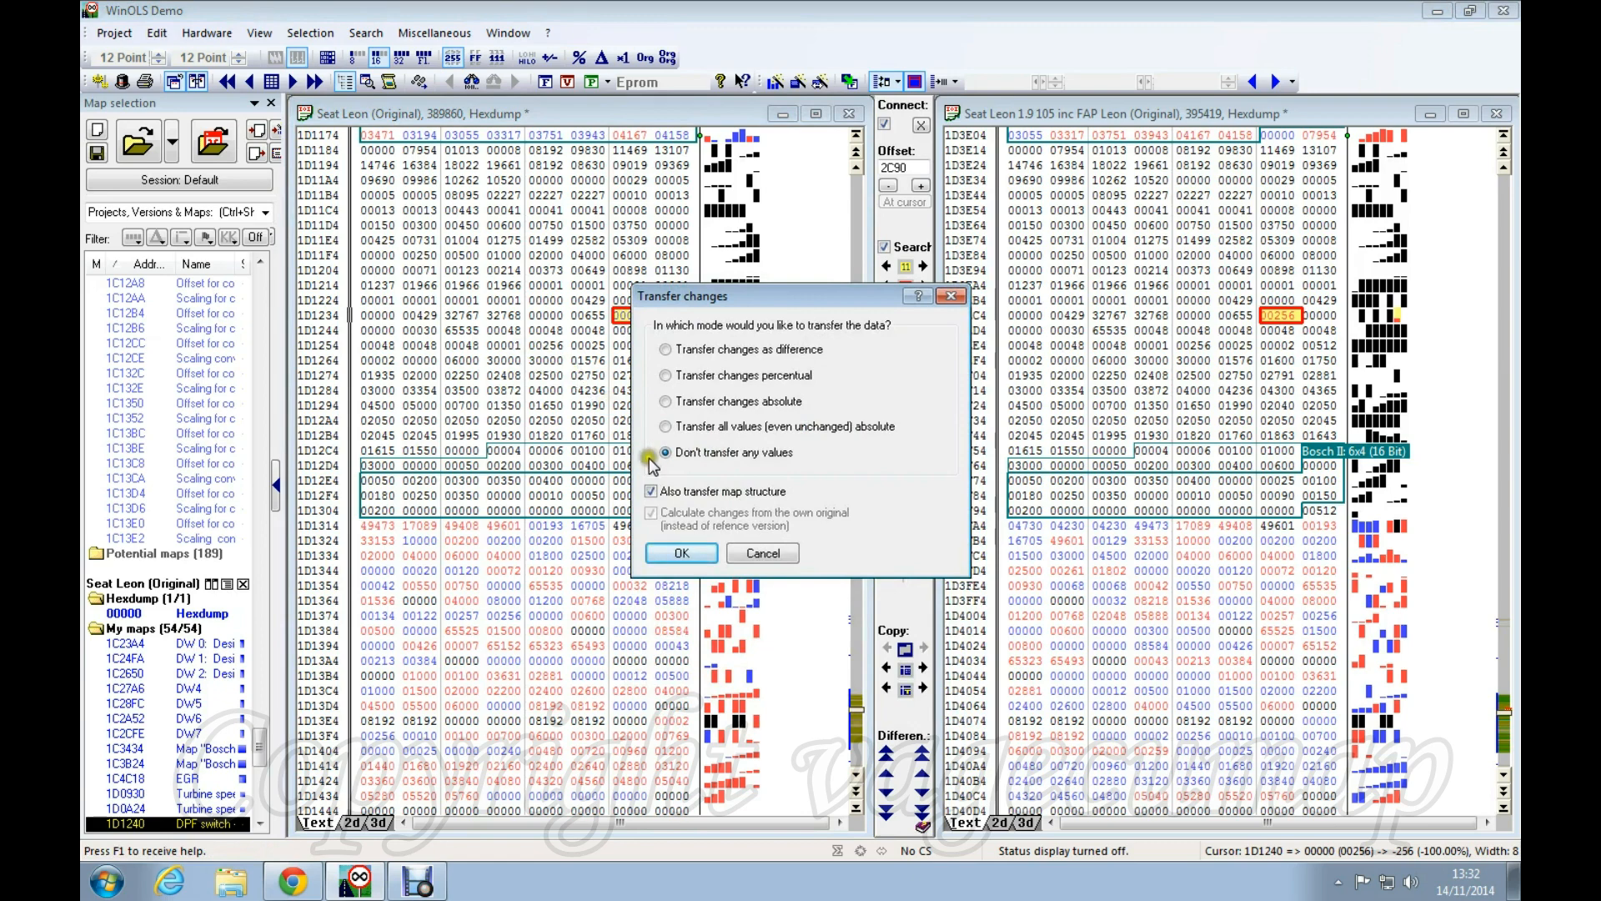
{"action": "left_click", "coordinate": [665, 452]}
{"action": "left_click", "coordinate": [667, 426]}
{"action": "left_click", "coordinate": [682, 552]}
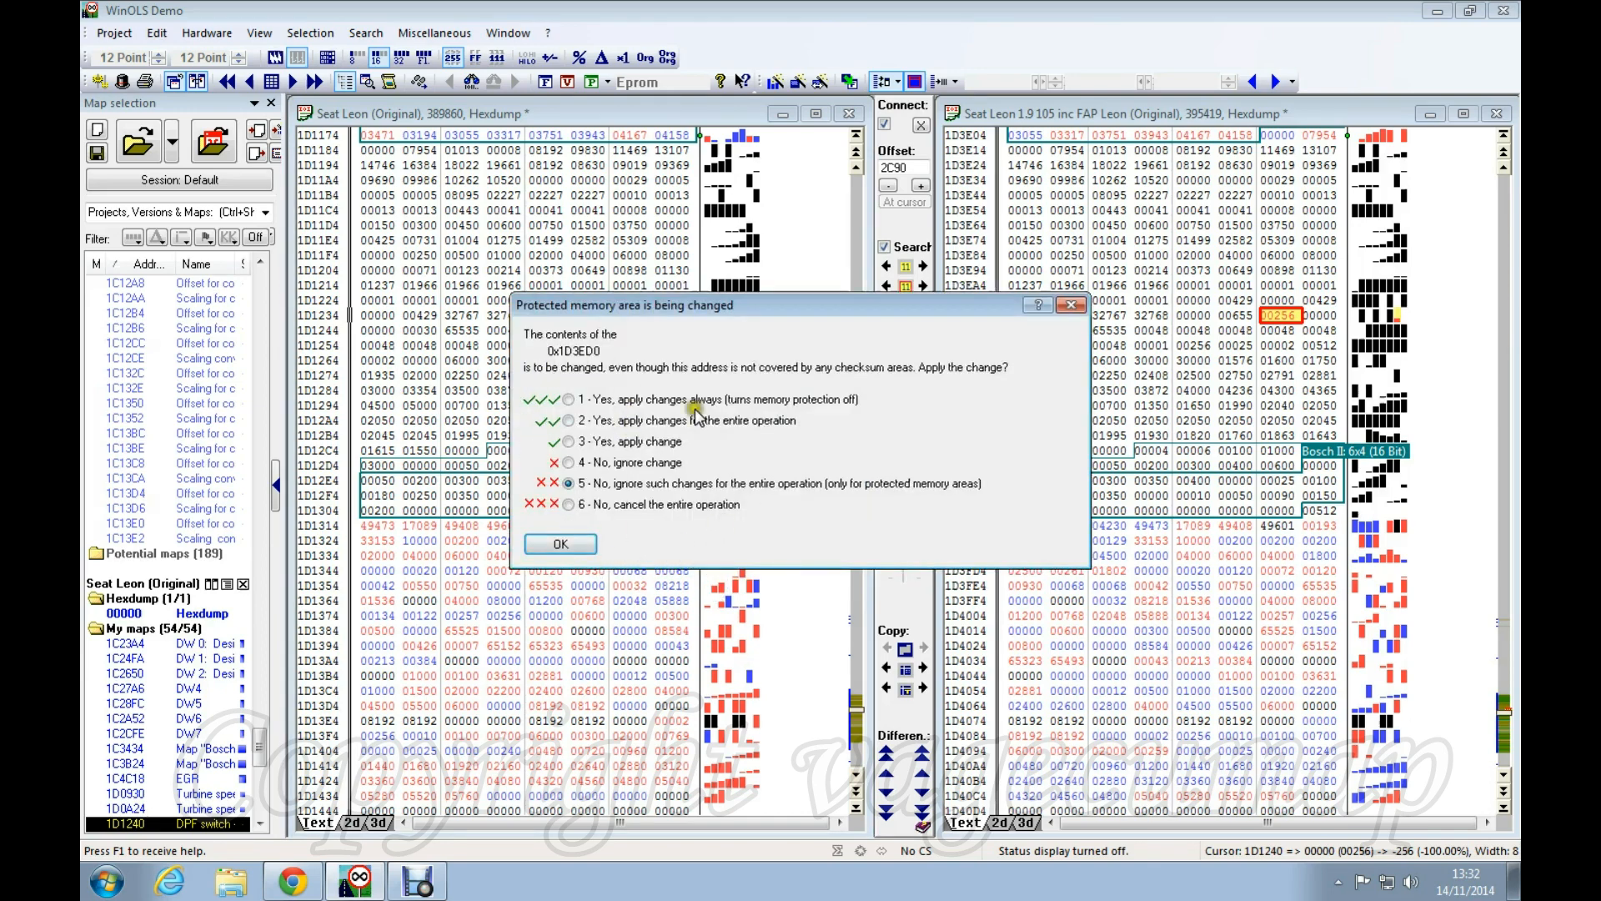
{"action": "left_click", "coordinate": [569, 398]}
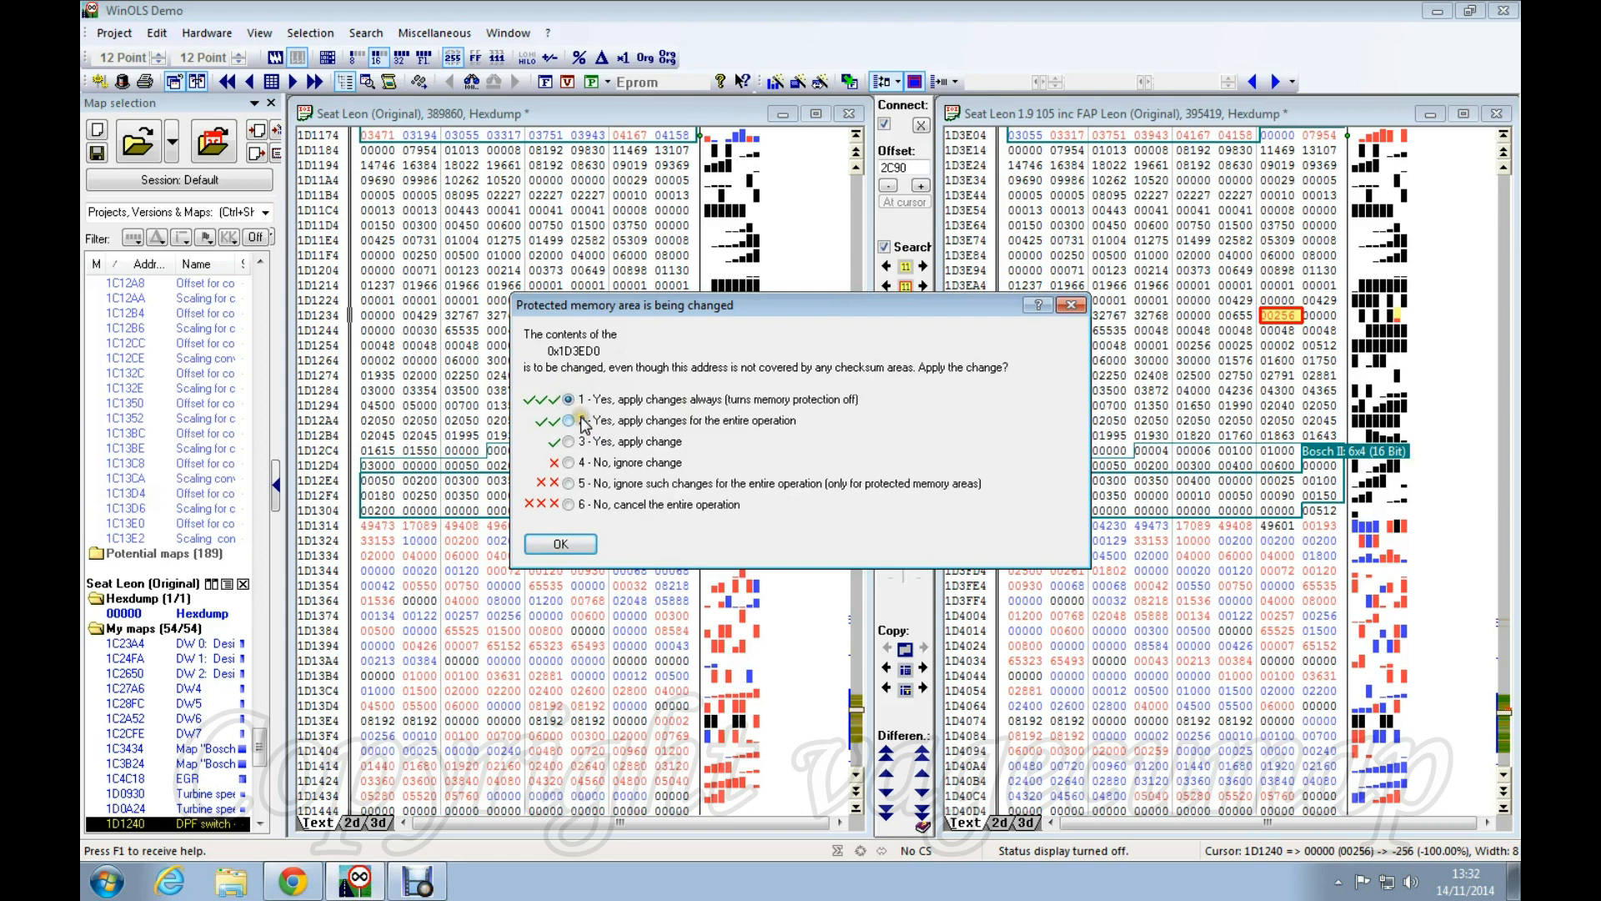
{"action": "left_click", "coordinate": [558, 543]}
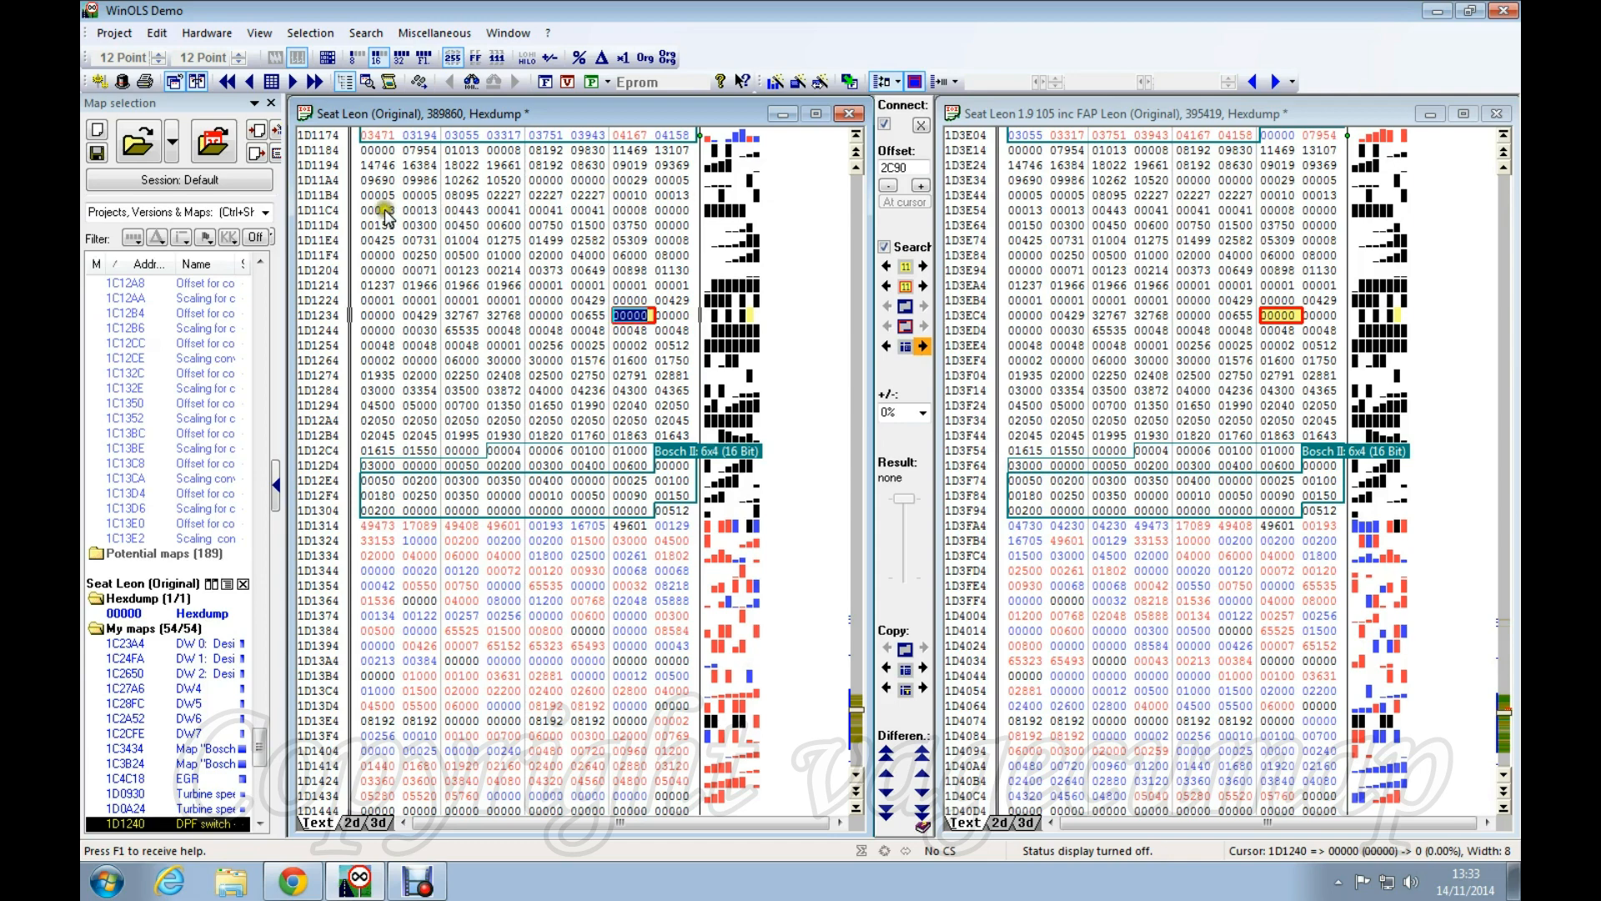
Step: Compare the eight-value row at 1D11C4 in the Seat Leon dump with the matching row in the FAP dump
{"action": "left_click_drag", "start_coordinate": [380, 210], "coordinate": [665, 207]}
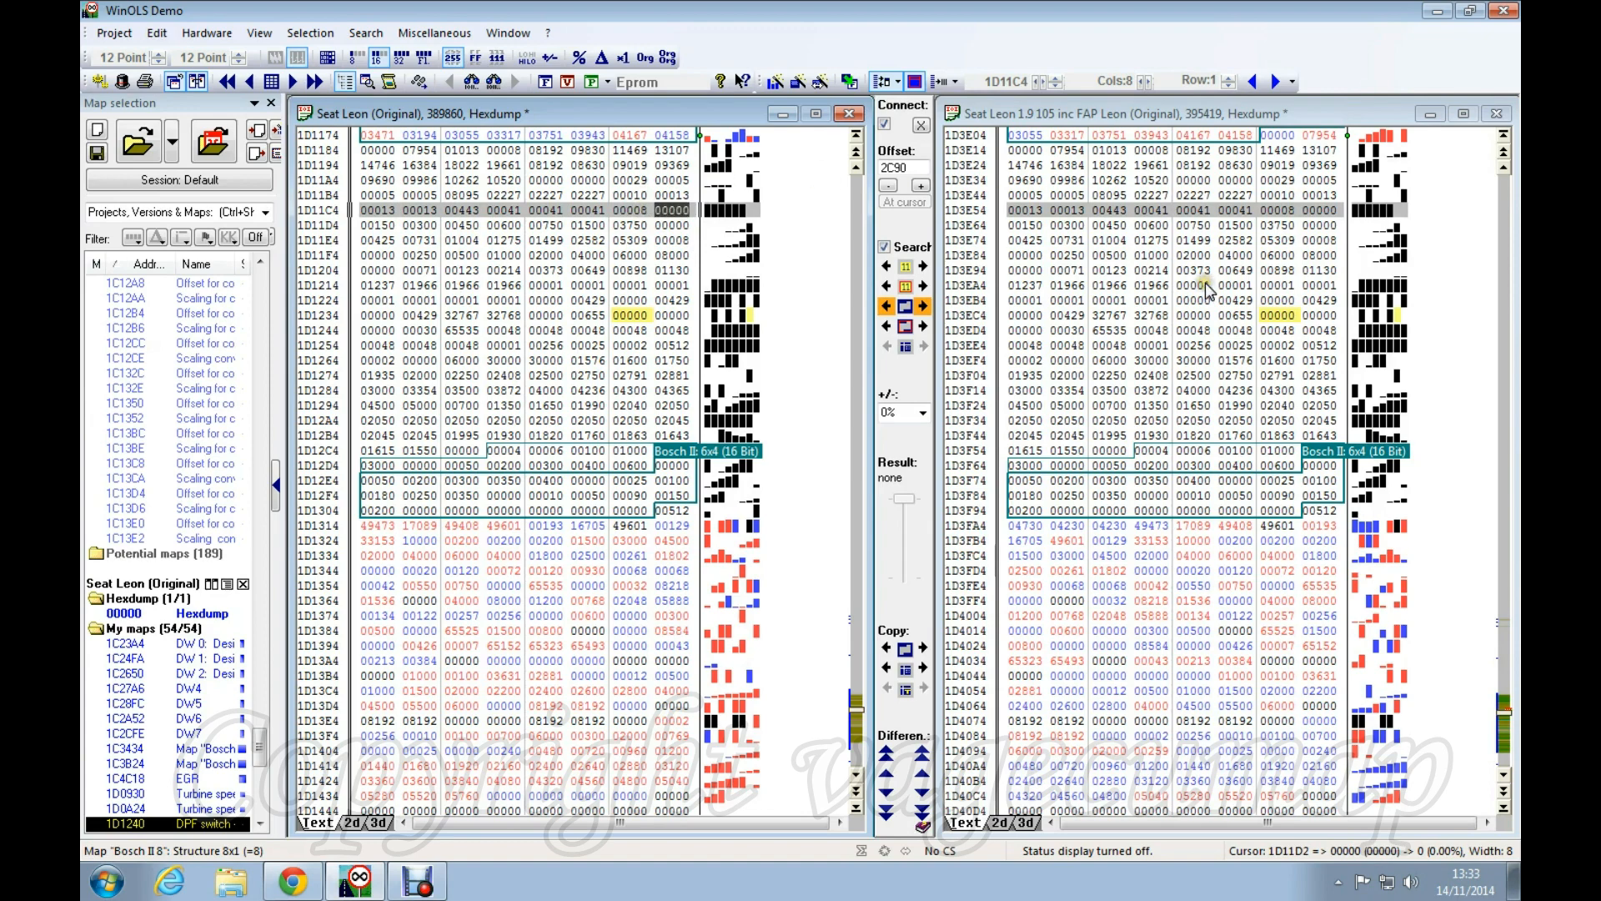
{"action": "left_click", "coordinate": [414, 242]}
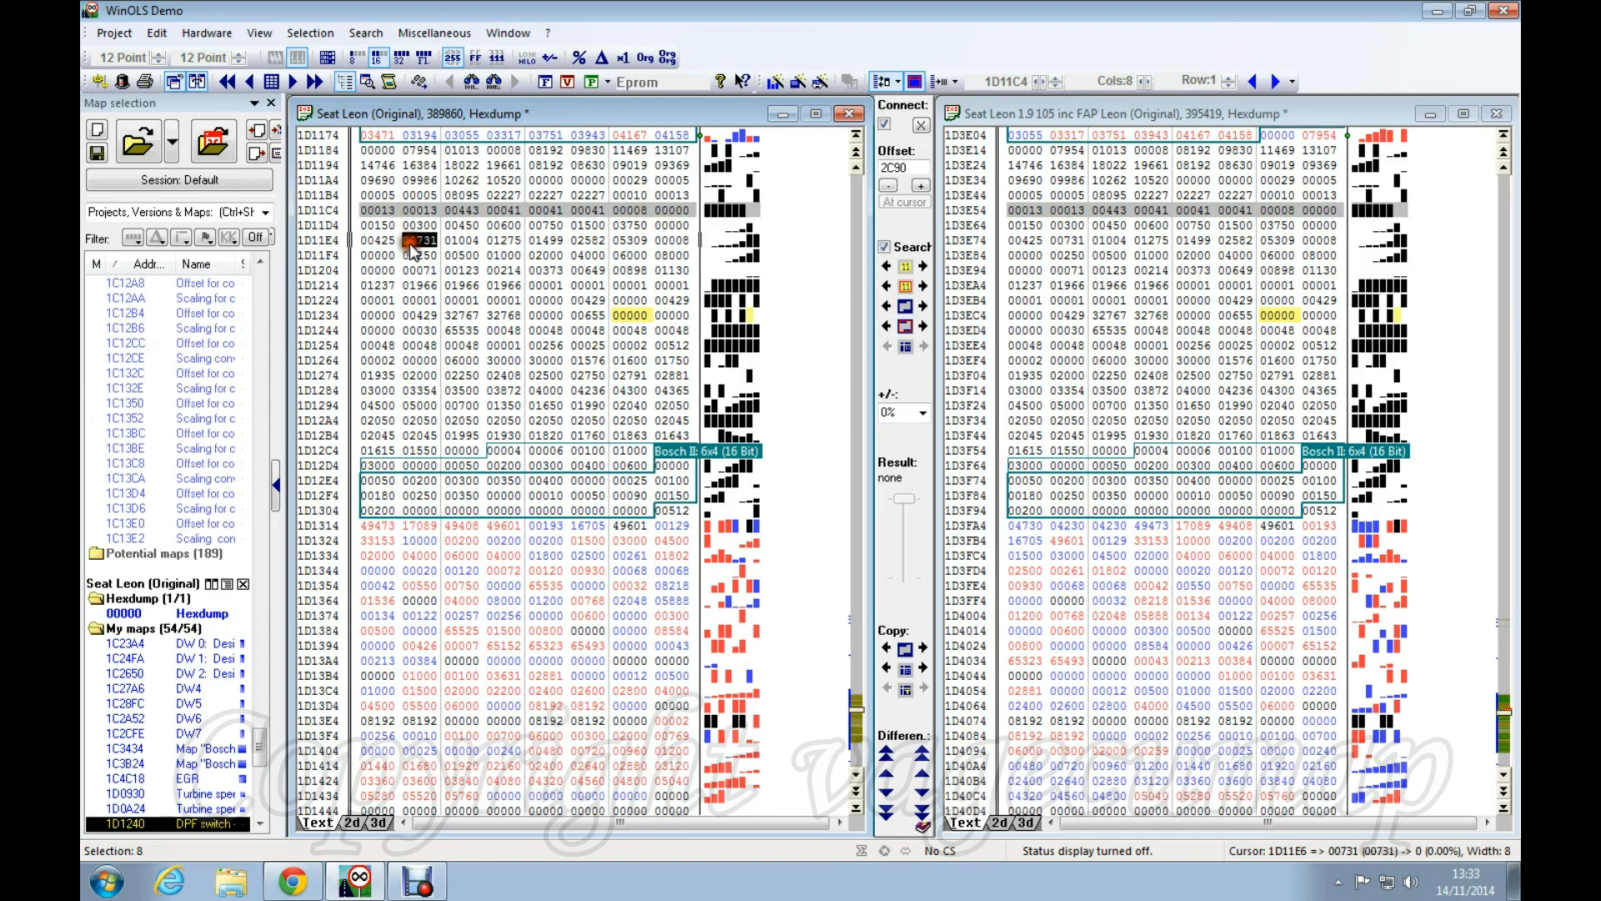
{"action": "left_click", "coordinate": [411, 245]}
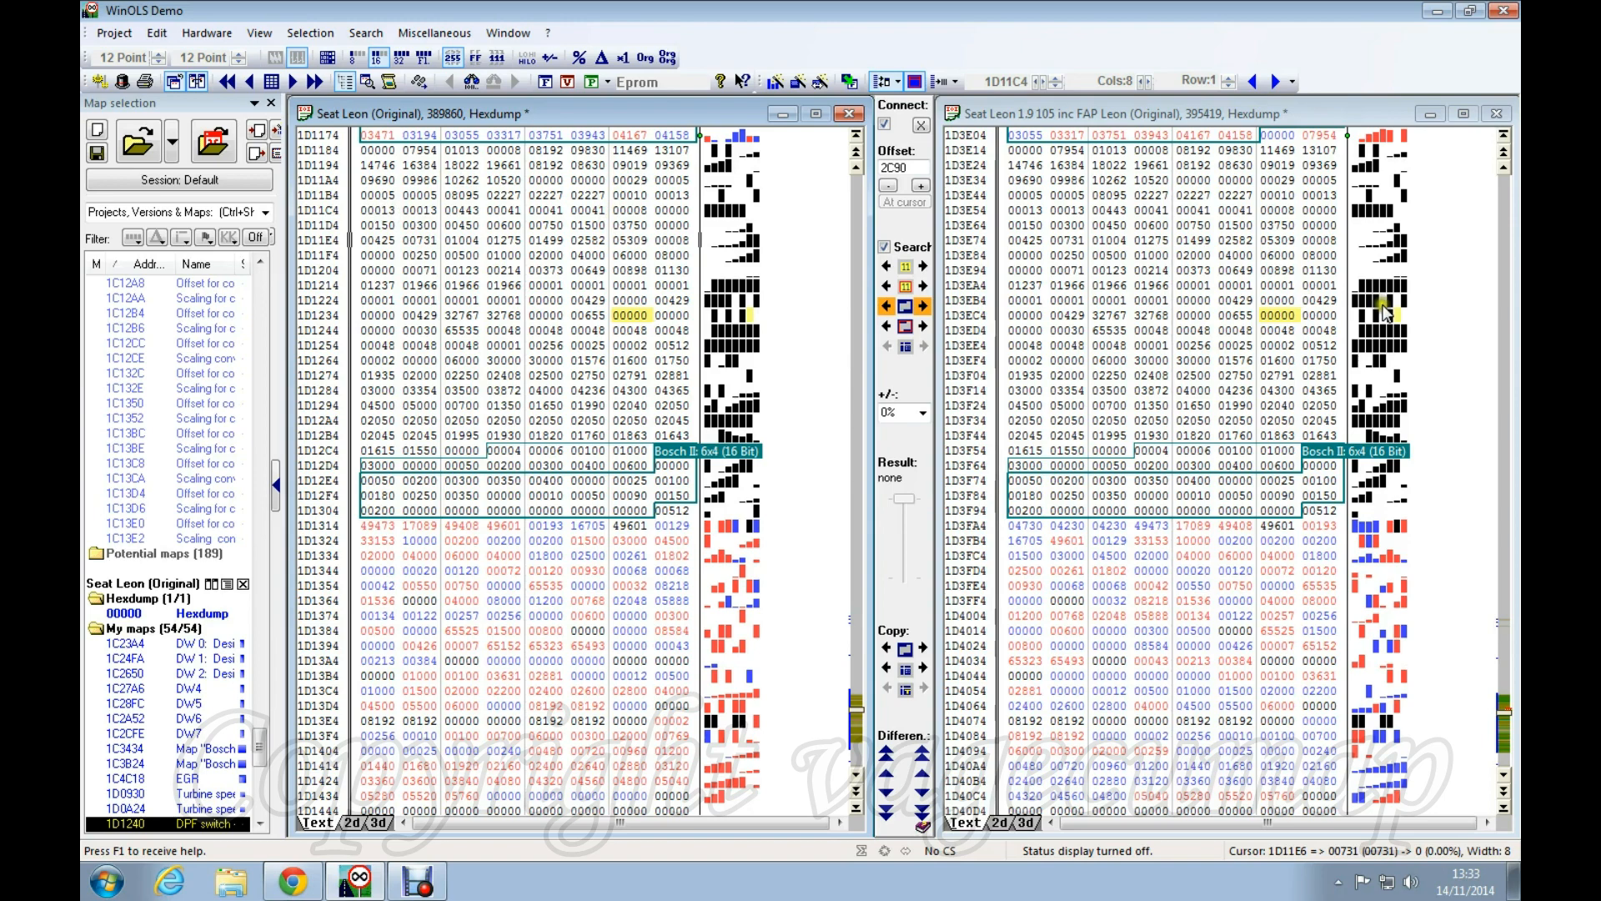
{"action": "right_click", "coordinate": [386, 213]}
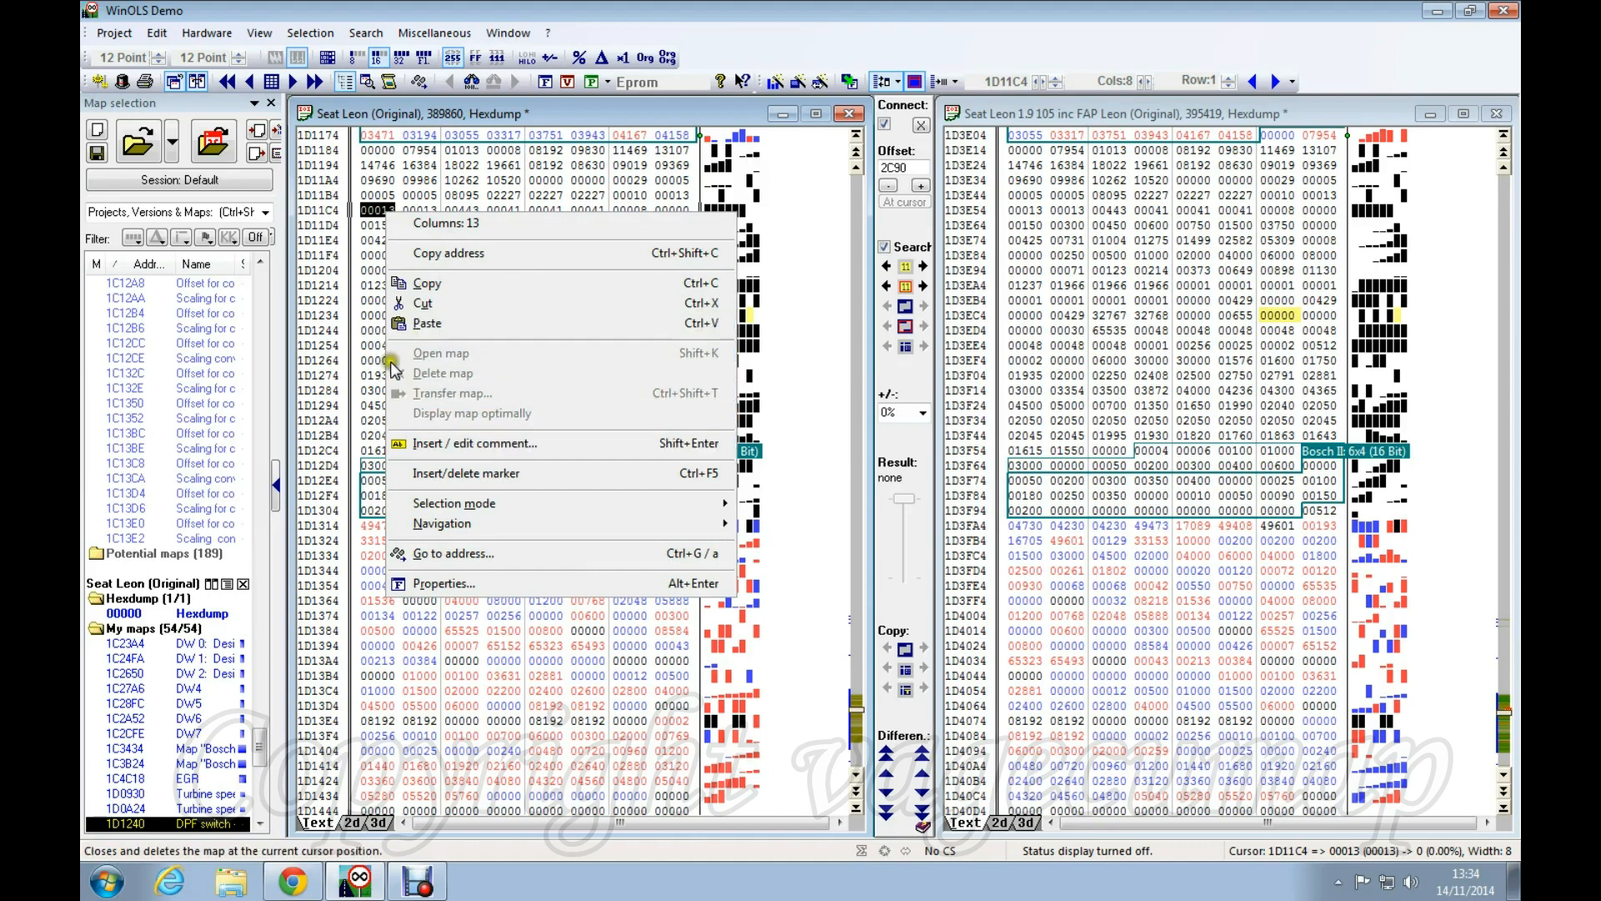
{"action": "left_click", "coordinate": [467, 197]}
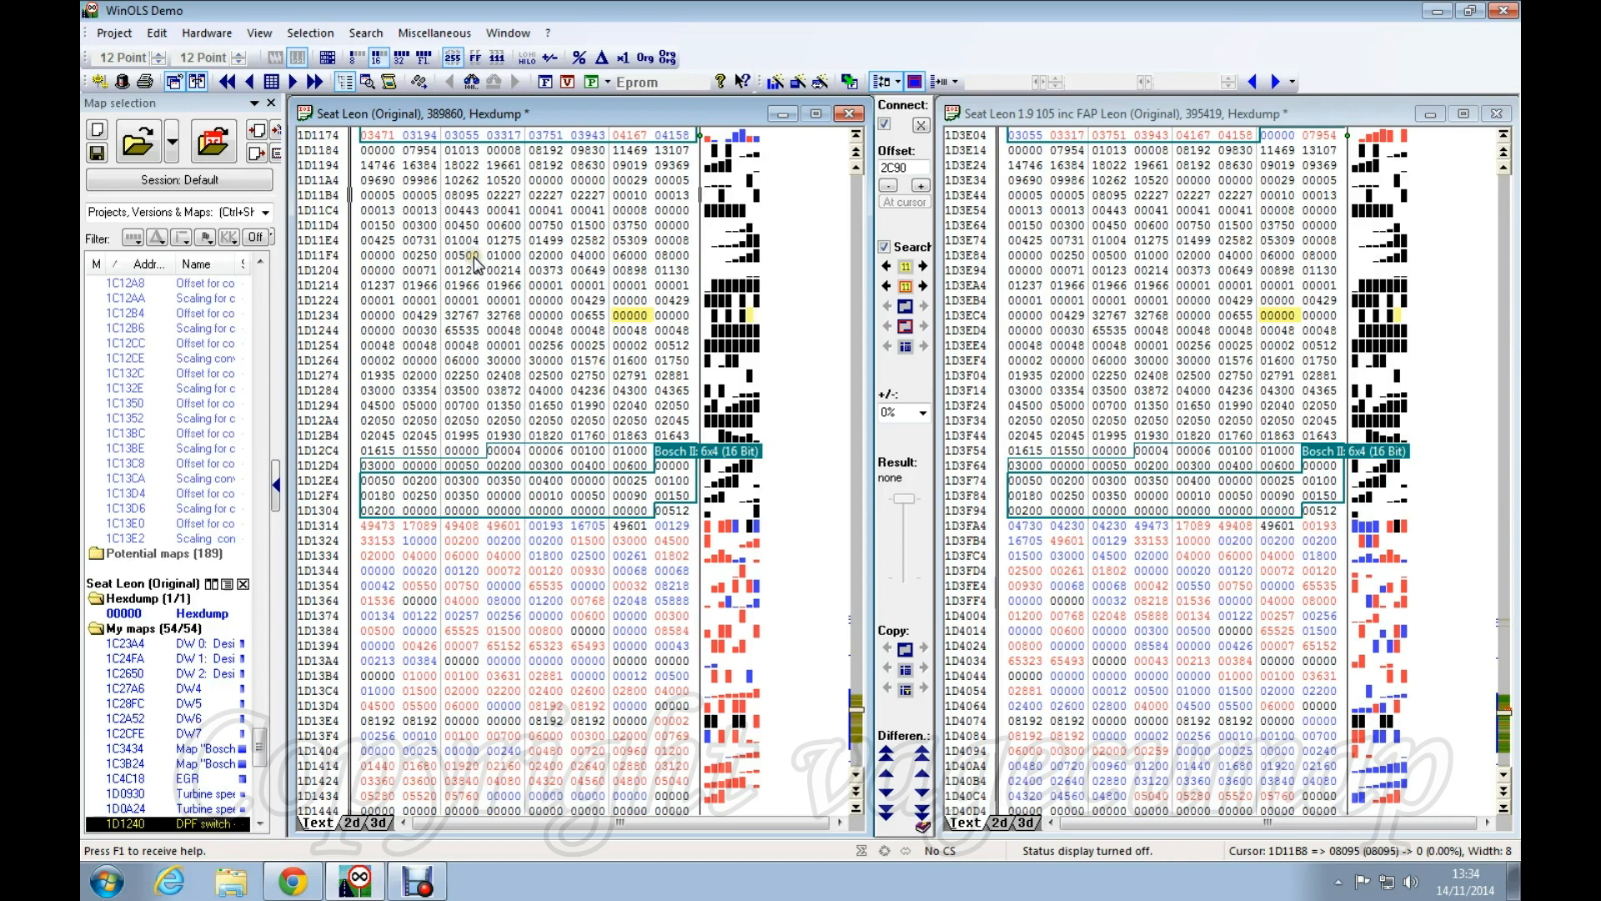
Step: Create a map from the detected 6x4 Bosch II area at 1D12E2 in the Seat Leon dump, and close its map window
{"action": "double_click", "coordinate": [676, 451]}
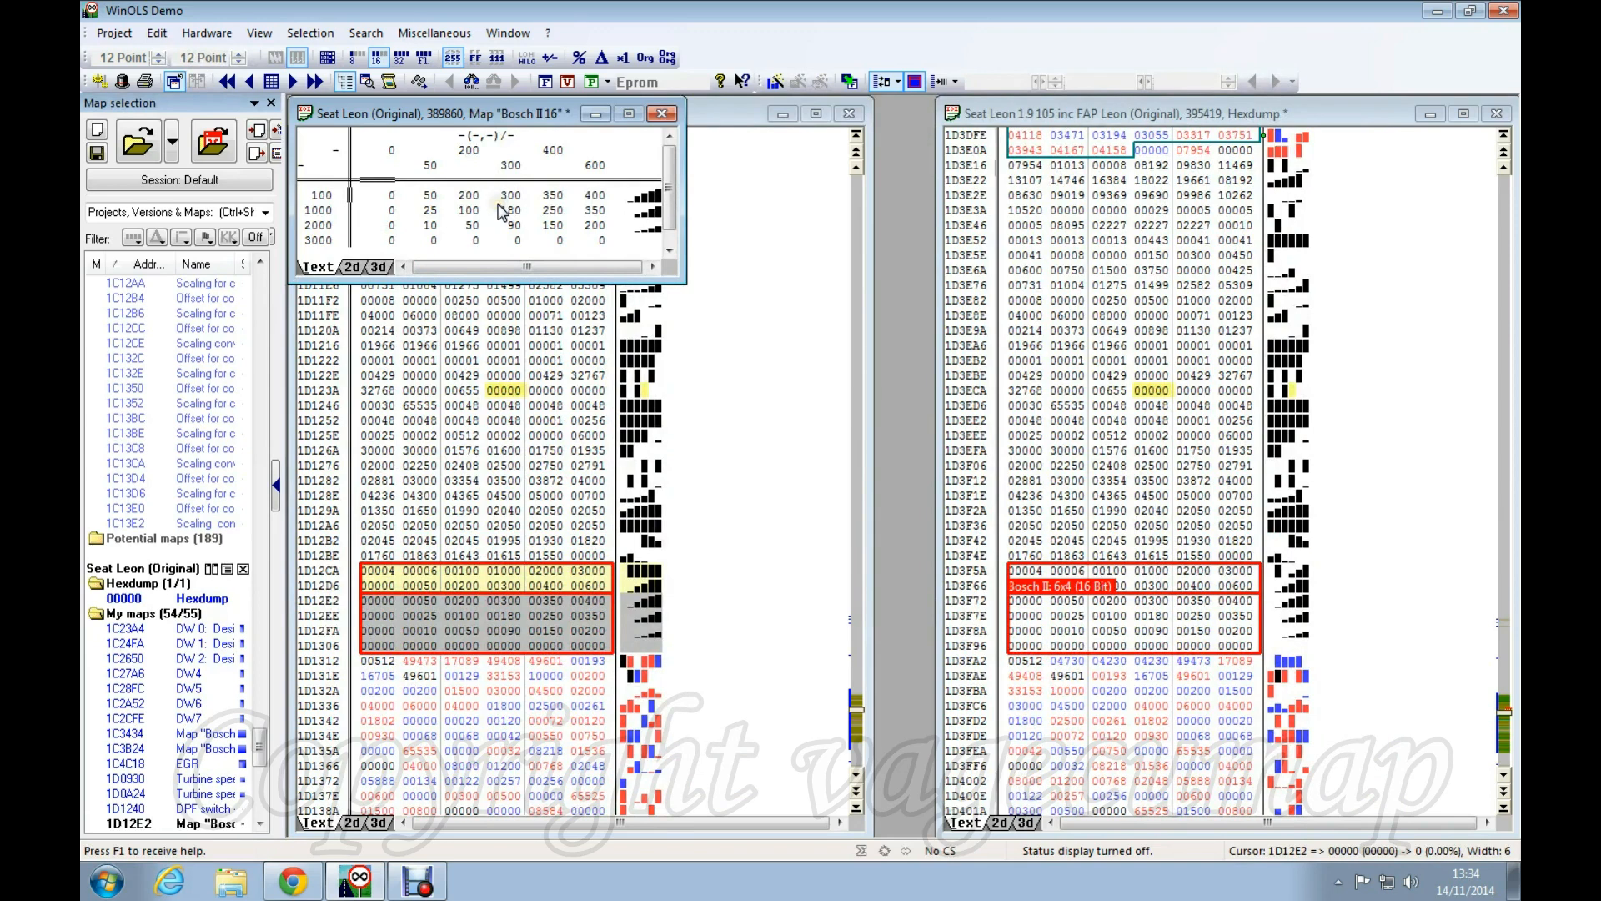
{"action": "left_click", "coordinate": [663, 114]}
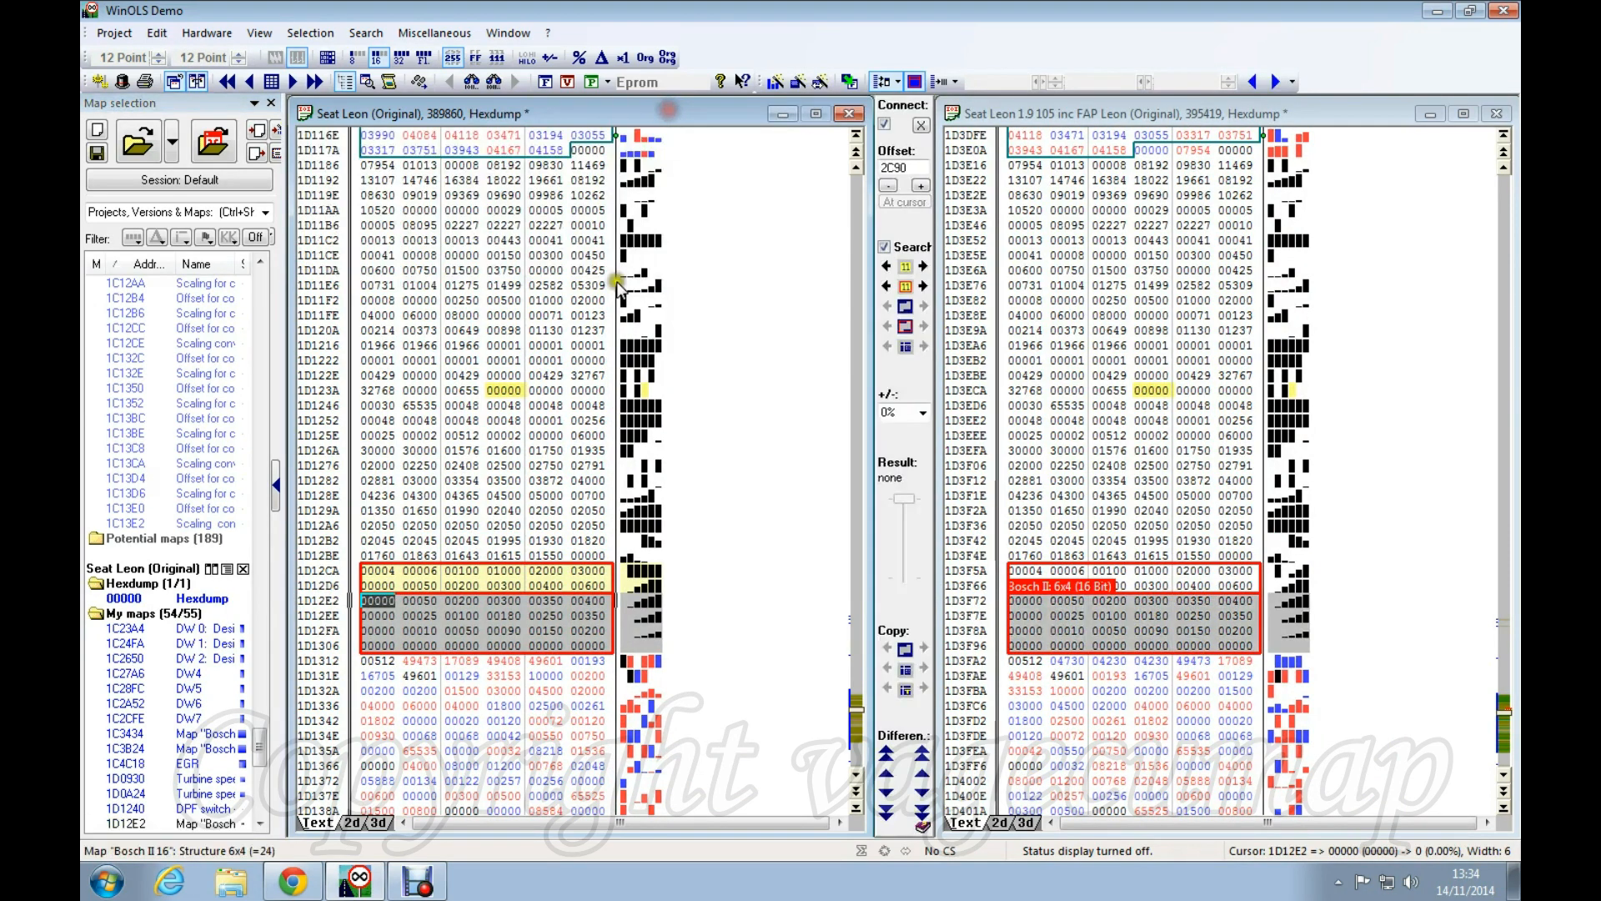
{"action": "right_click", "coordinate": [440, 617]}
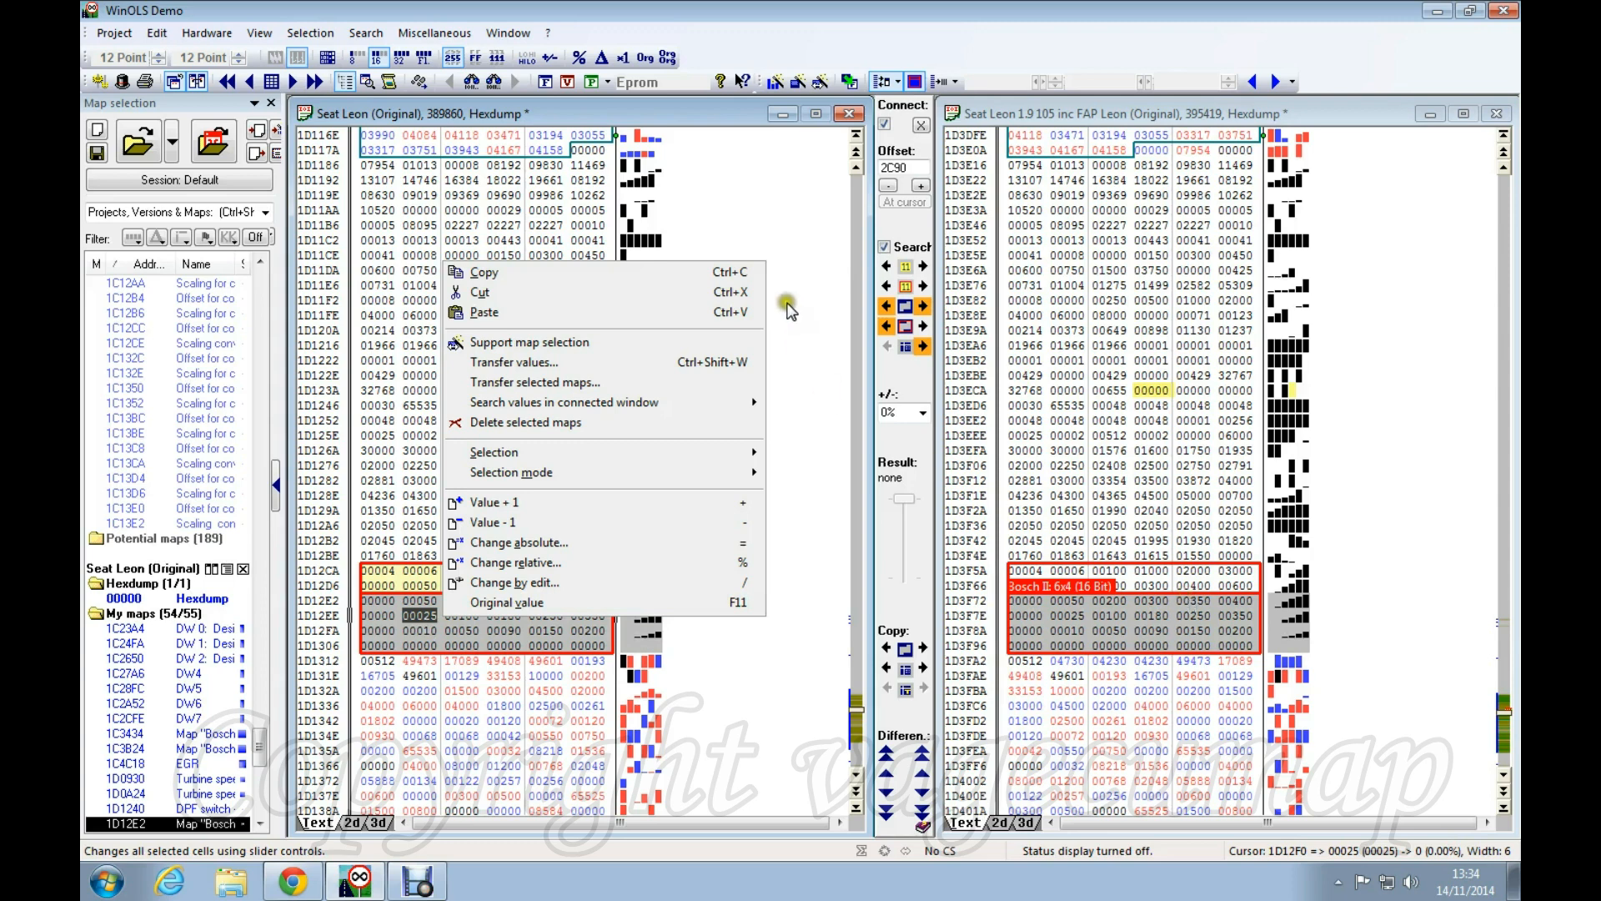
{"action": "left_click", "coordinate": [536, 687]}
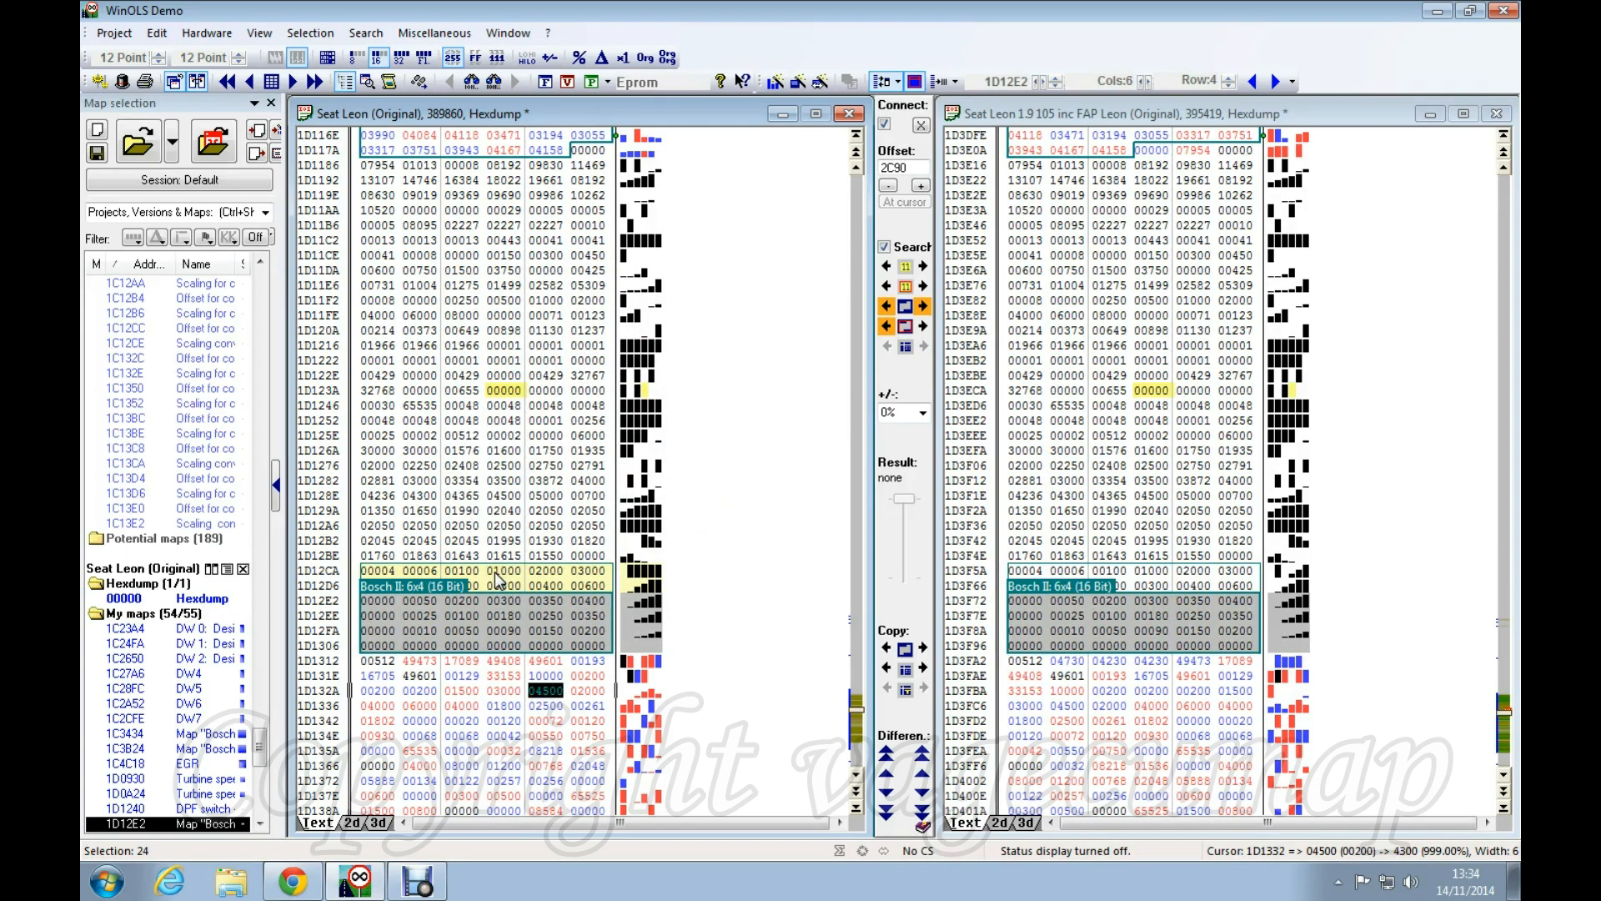
Step: Examine the differing cells just after the 6x4 map, from 1D1312 to 1D1322, against the FAP dump
{"action": "left_click", "coordinate": [415, 662]}
{"action": "left_click", "coordinate": [507, 663]}
{"action": "left_click", "coordinate": [550, 662]}
{"action": "left_click", "coordinate": [588, 662]}
{"action": "left_click", "coordinate": [379, 676]}
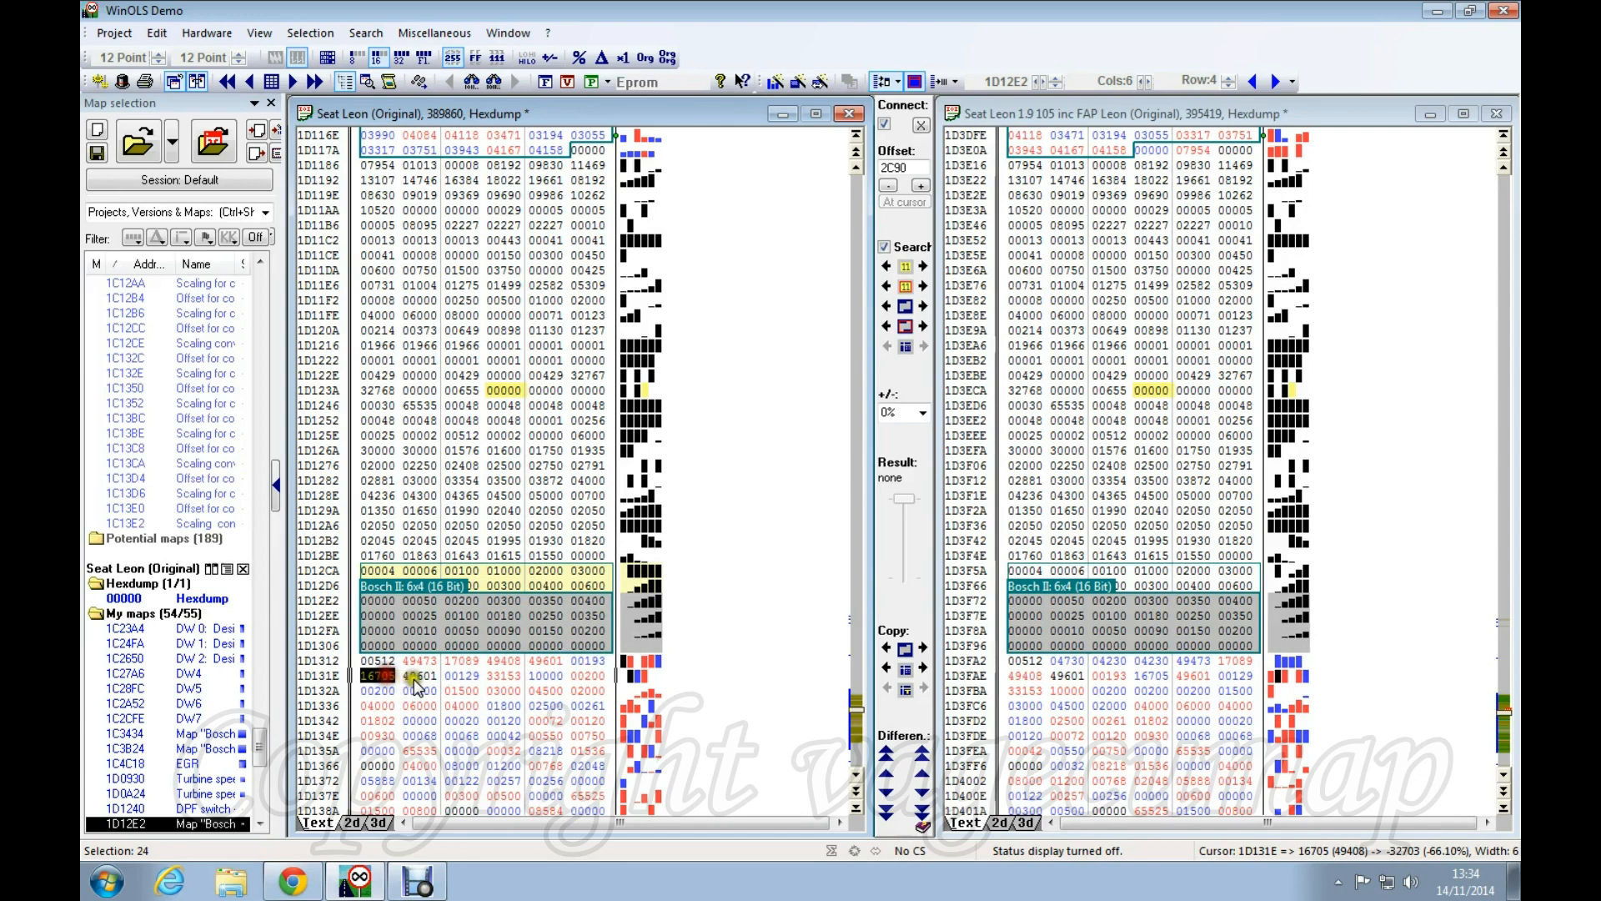
{"action": "left_click", "coordinate": [421, 675]}
{"action": "left_click", "coordinate": [463, 676]}
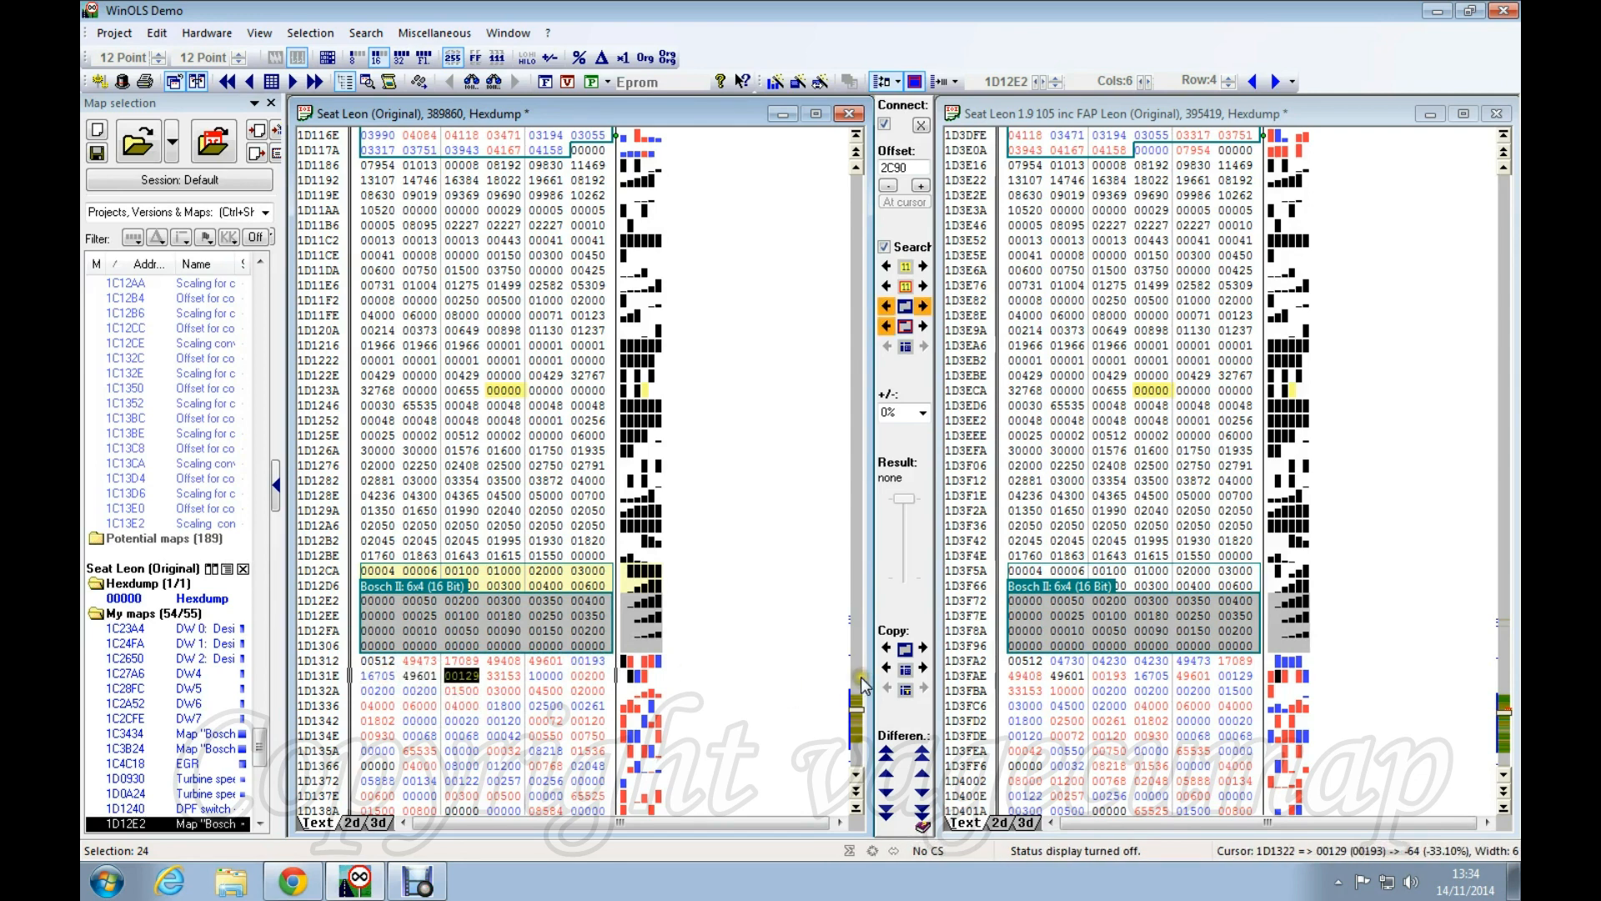